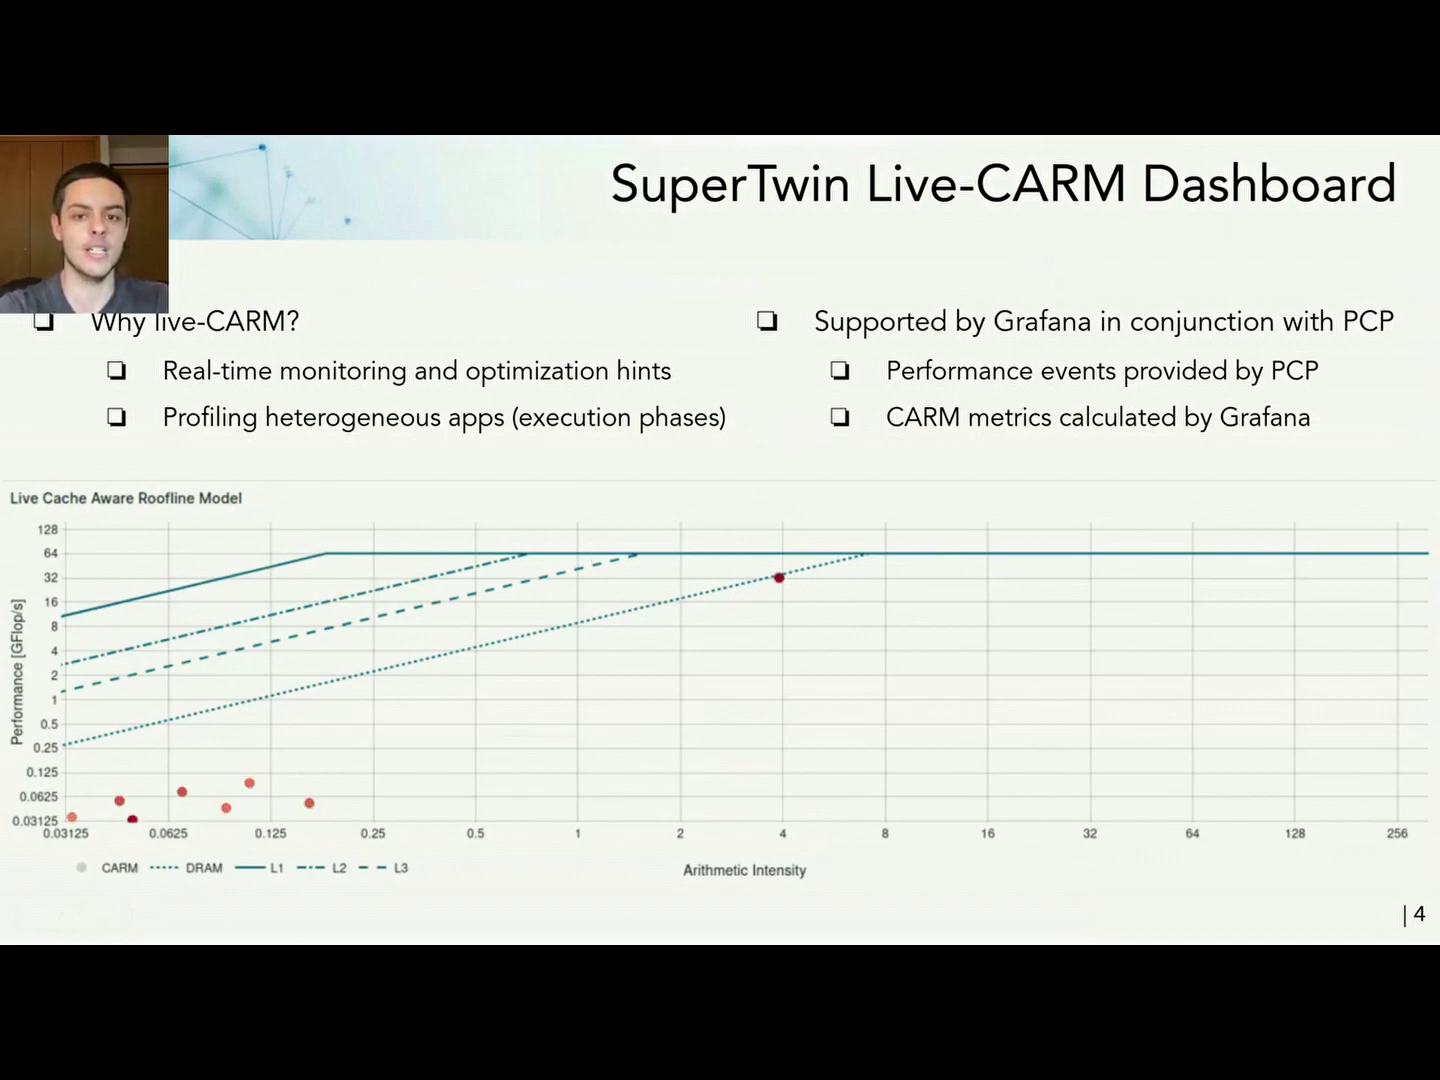
# Switch from the Live-CARM slide to the browser showing the live Grafana roofline dashboard
pyautogui.hotkey('alt', 'Tab')
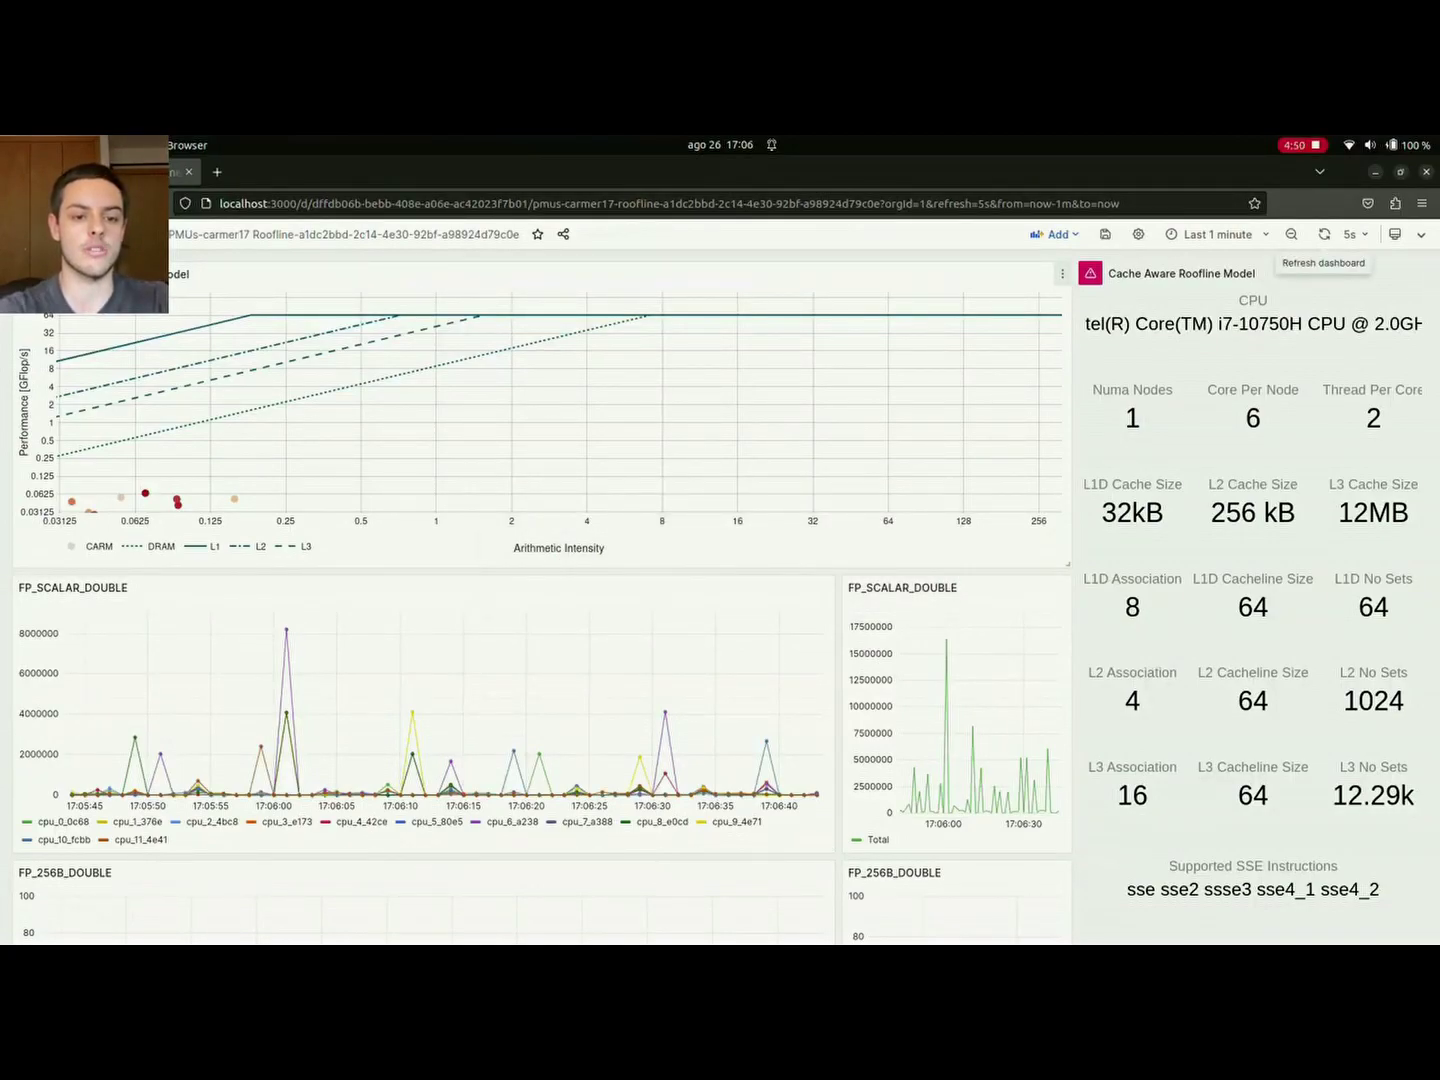
# Review the FP_SCALAR_DOUBLE and cache panels, then bring up the FP and DRAM benchmark terminals
pyautogui.scroll(-3, 727, 598)
pyautogui.scroll(3, 727, 598)
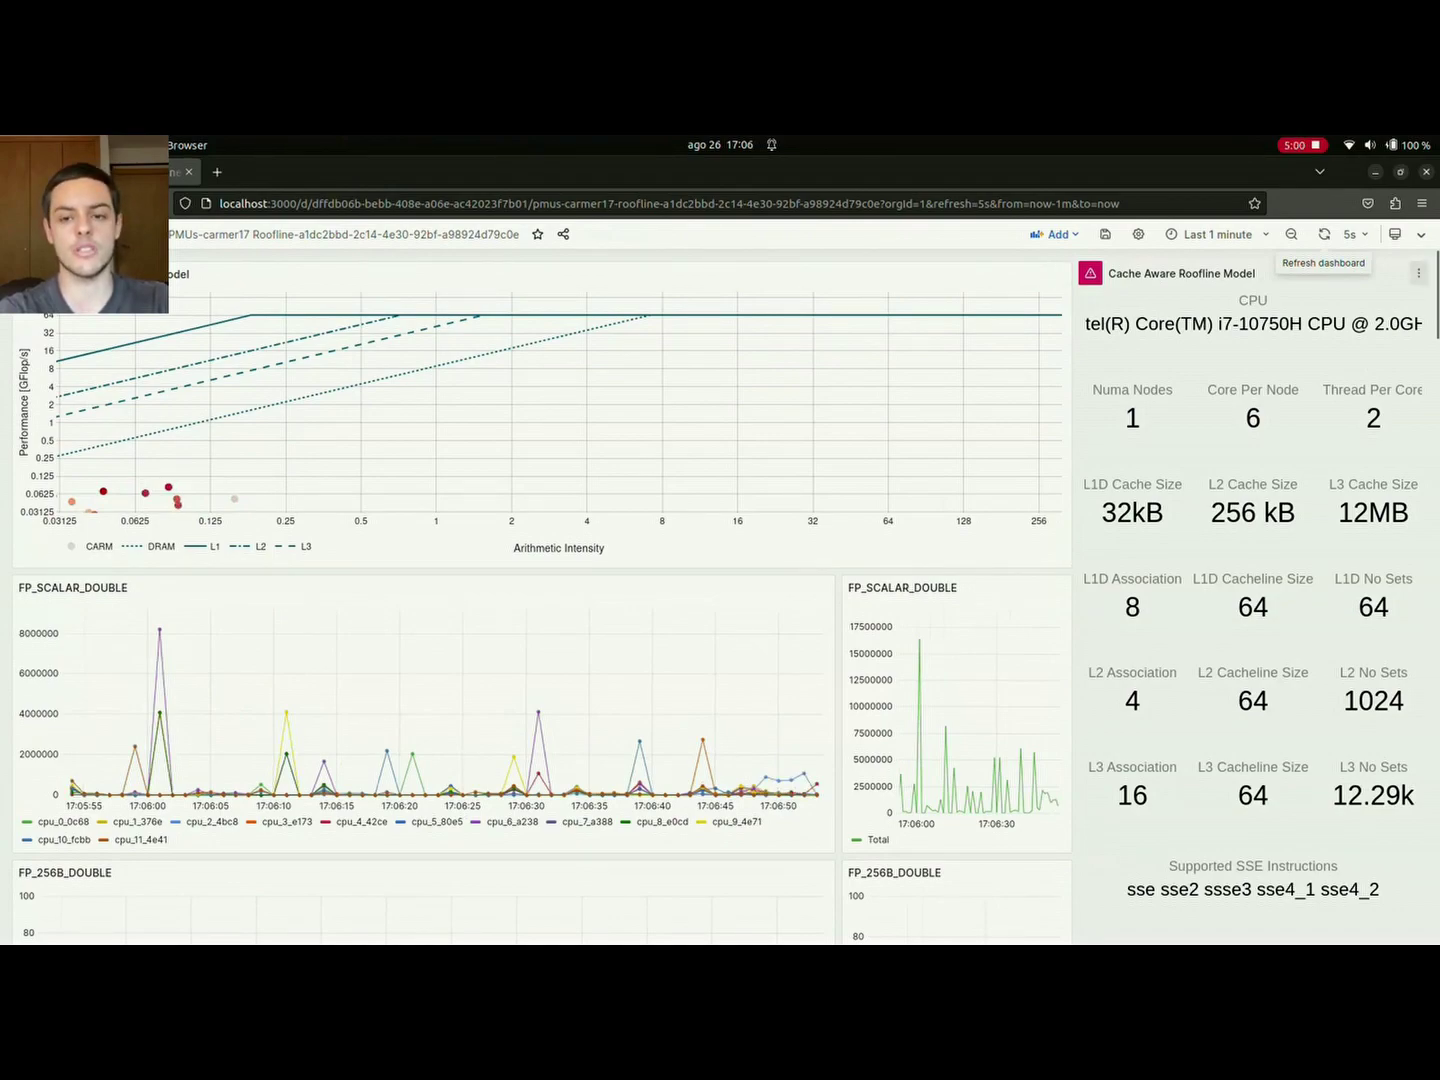
pyautogui.scroll(-1, 720, 600)
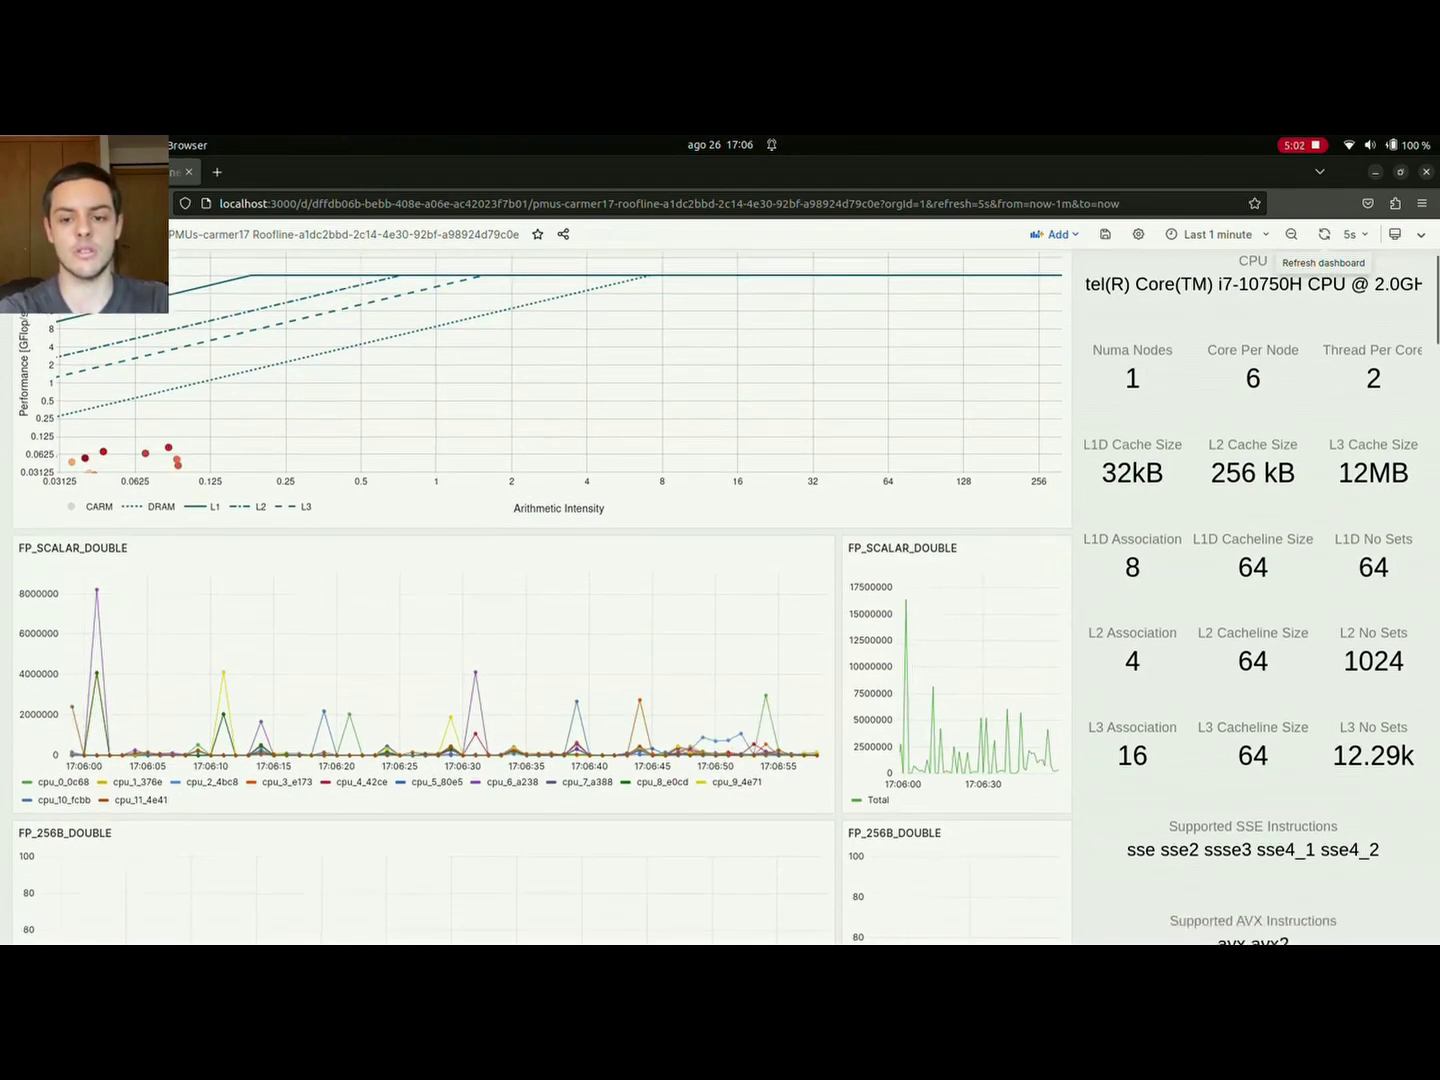
pyautogui.scroll(-1, 720, 599)
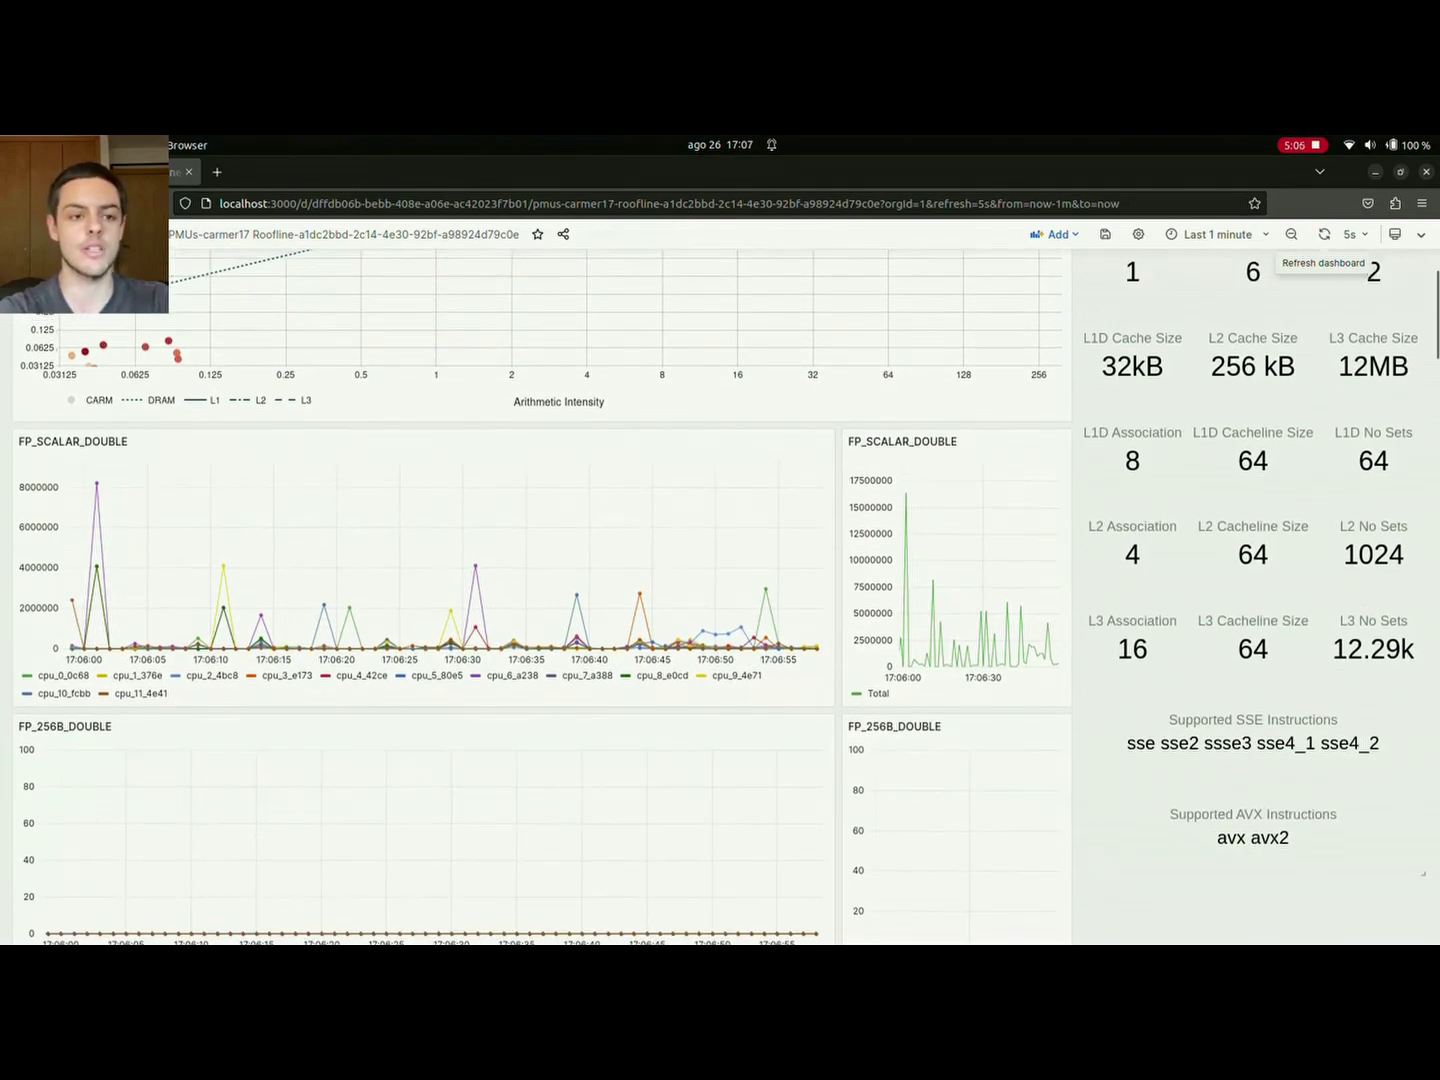
pyautogui.scroll(2, 525, 785)
pyautogui.hotkey('alt', 'Tab')
pyautogui.hotkey('alt', 'Tab')
pyautogui.hotkey('alt', 'Tab')
pyautogui.hotkey('alt', 'Tab')
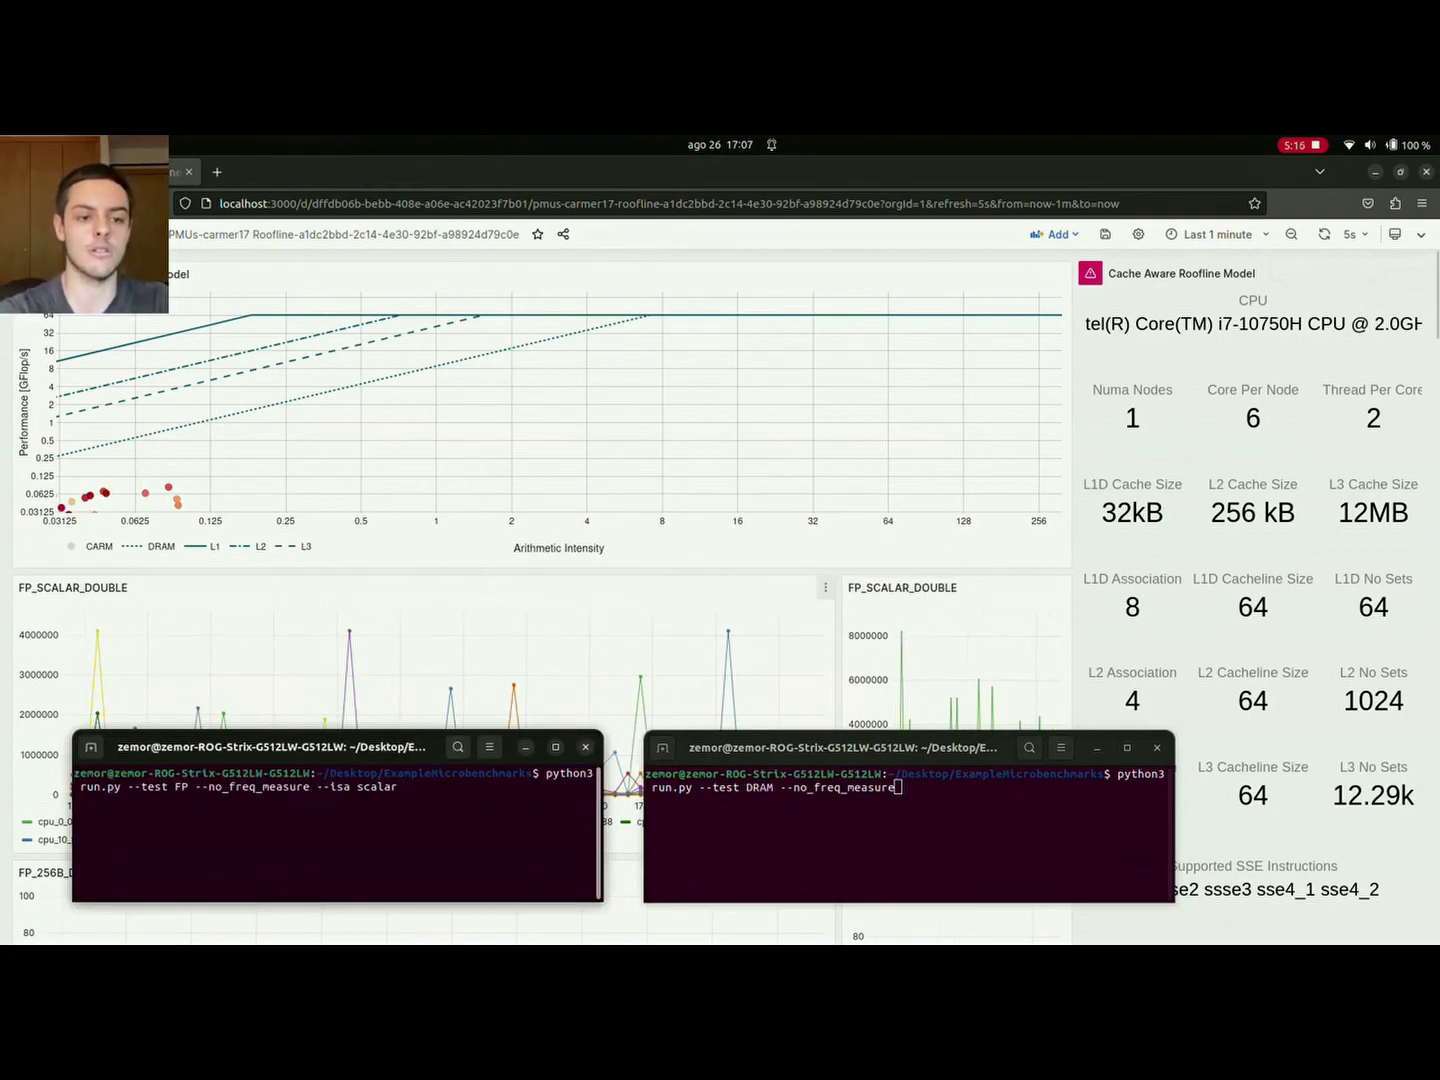
# Launch the scalar FP benchmark and the DRAM benchmark in their two terminals
pyautogui.press('Return')
pyautogui.click(899, 787)
pyautogui.press('Return')
pyautogui.press('pagedown')
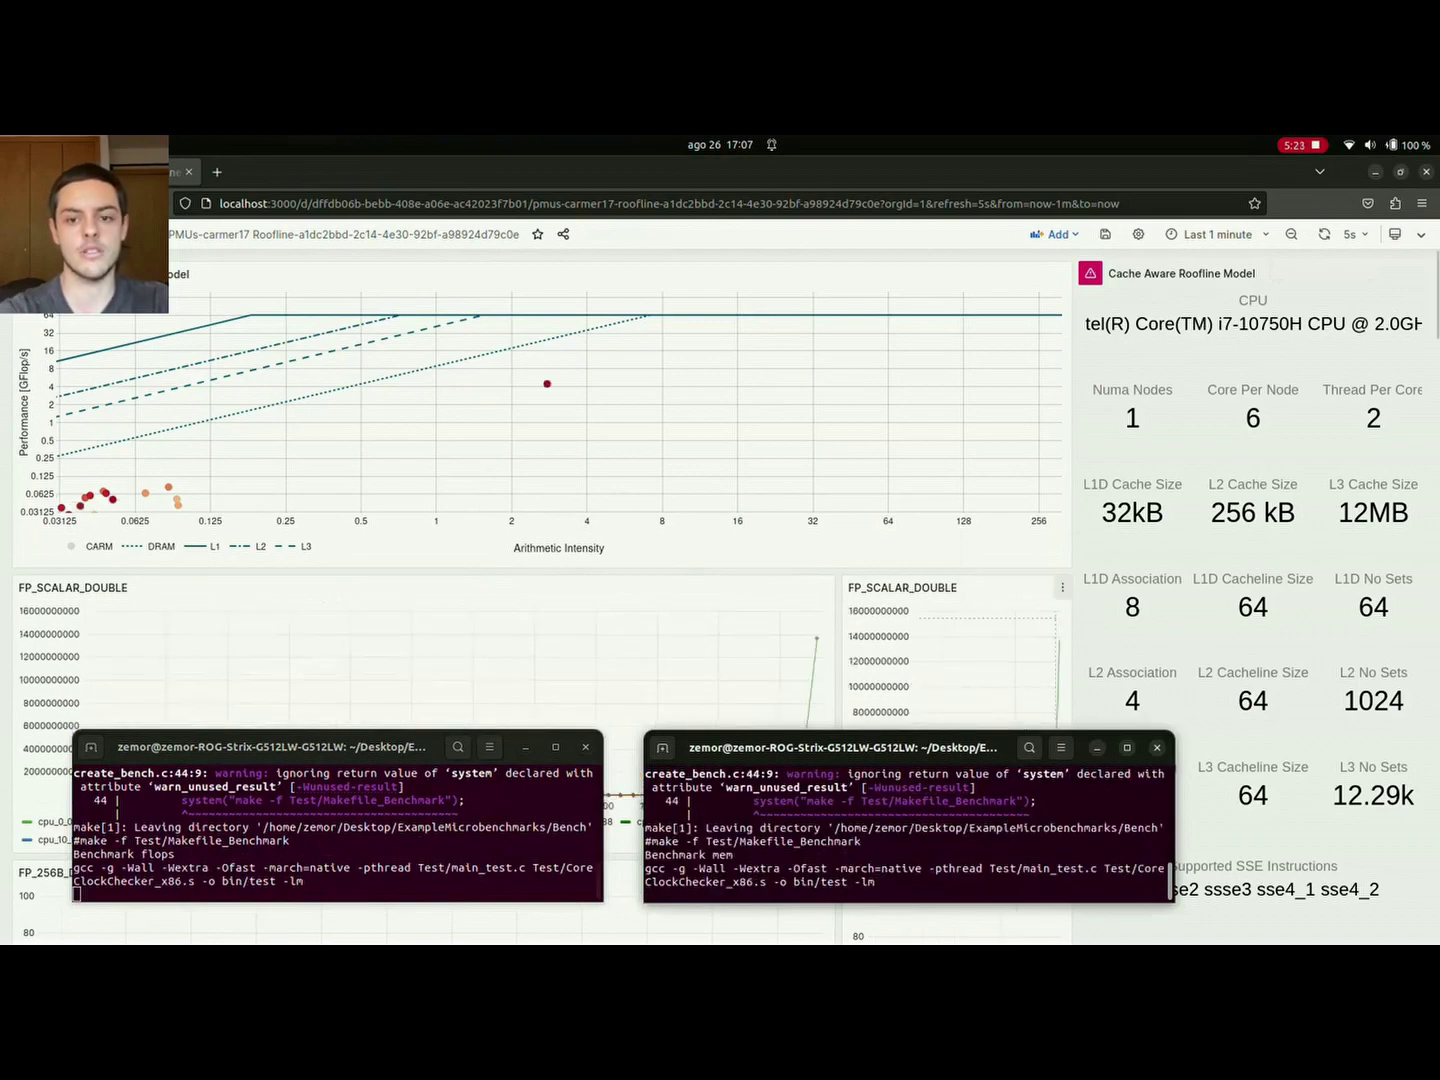
# Watch scalar FP points and the FP_SCALAR_DOUBLE spike appear on the dashboard, then return to the FP terminal
pyautogui.hotkey('alt', 'Tab')
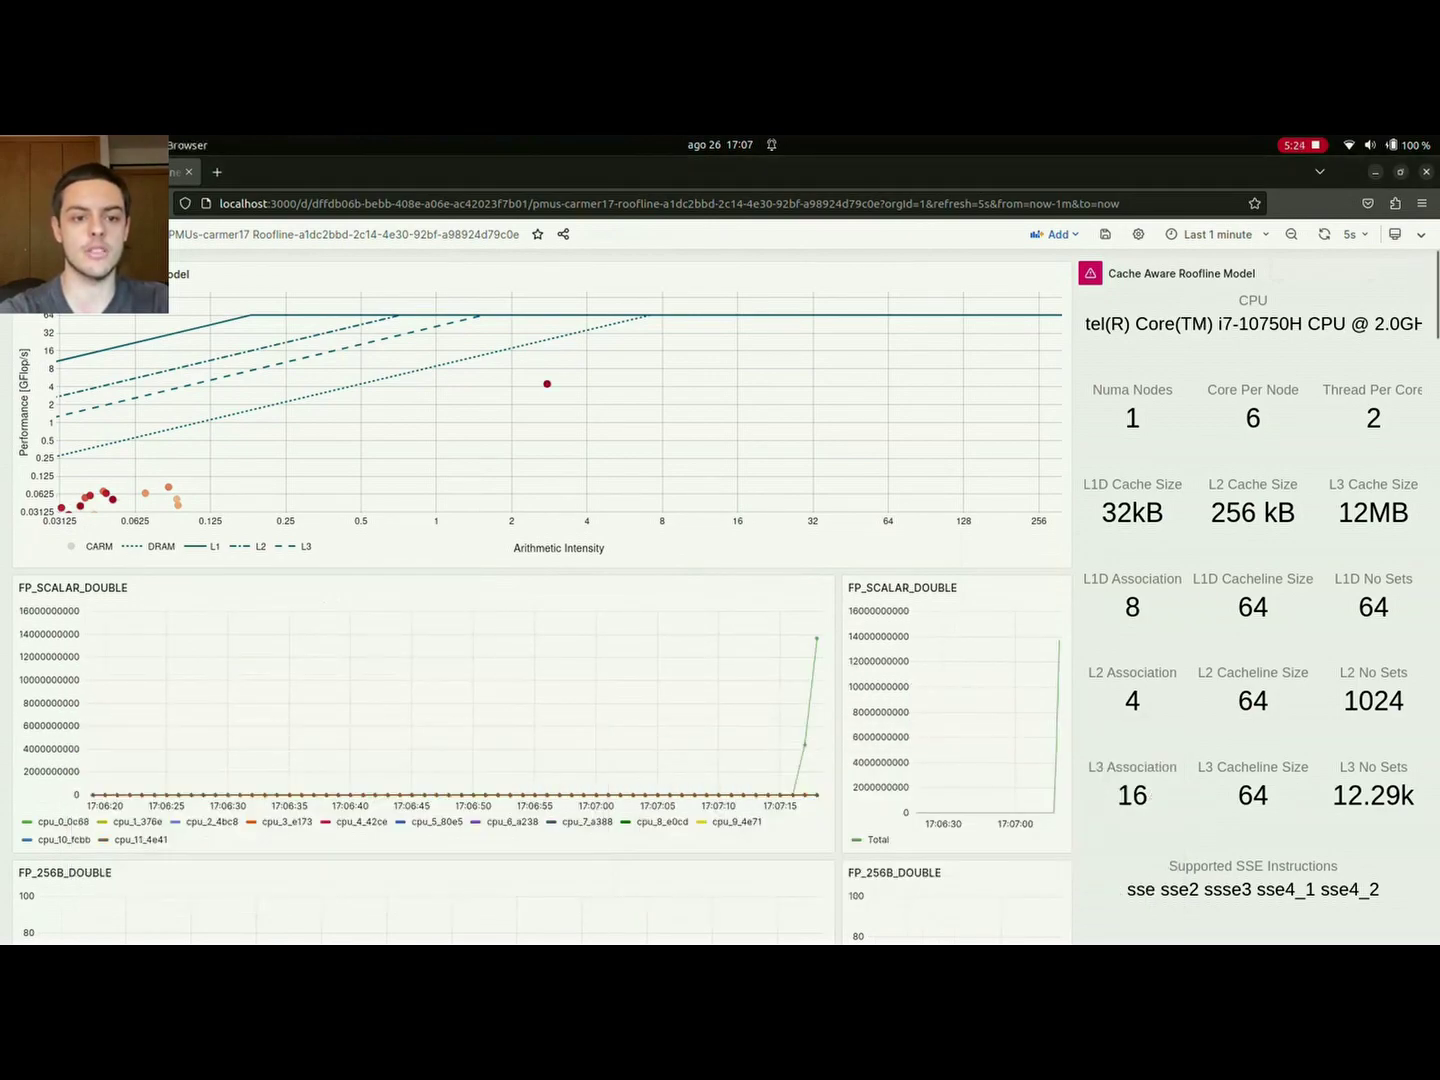
pyautogui.moveTo(547, 383)
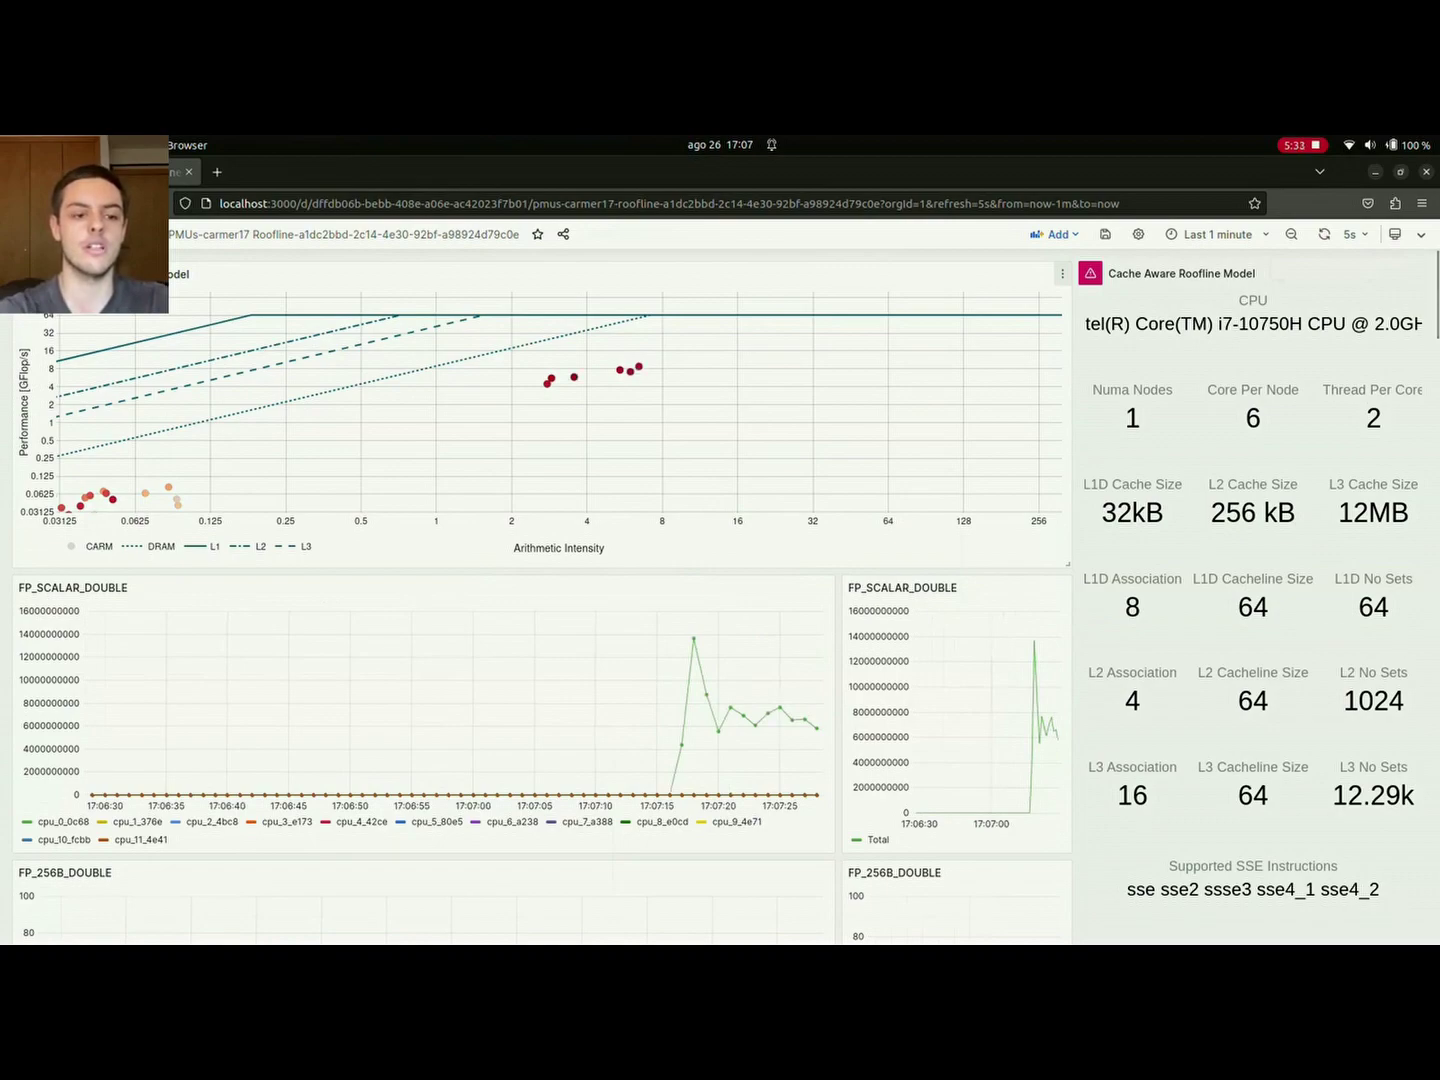
pyautogui.moveTo(716, 720)
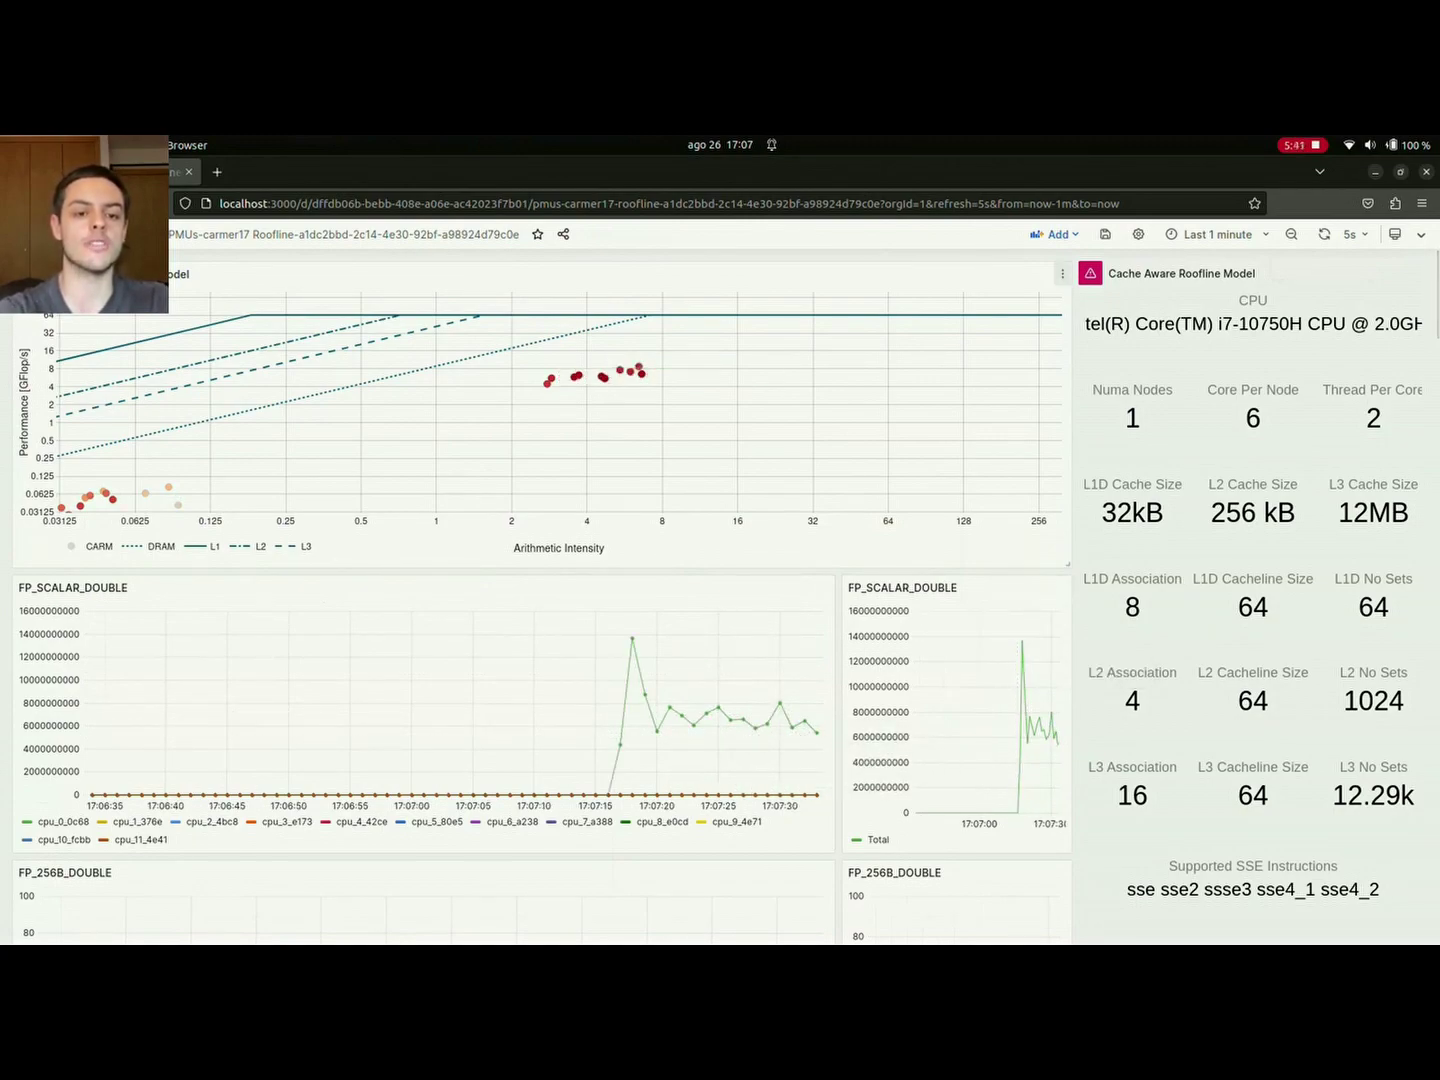
pyautogui.moveTo(650, 315)
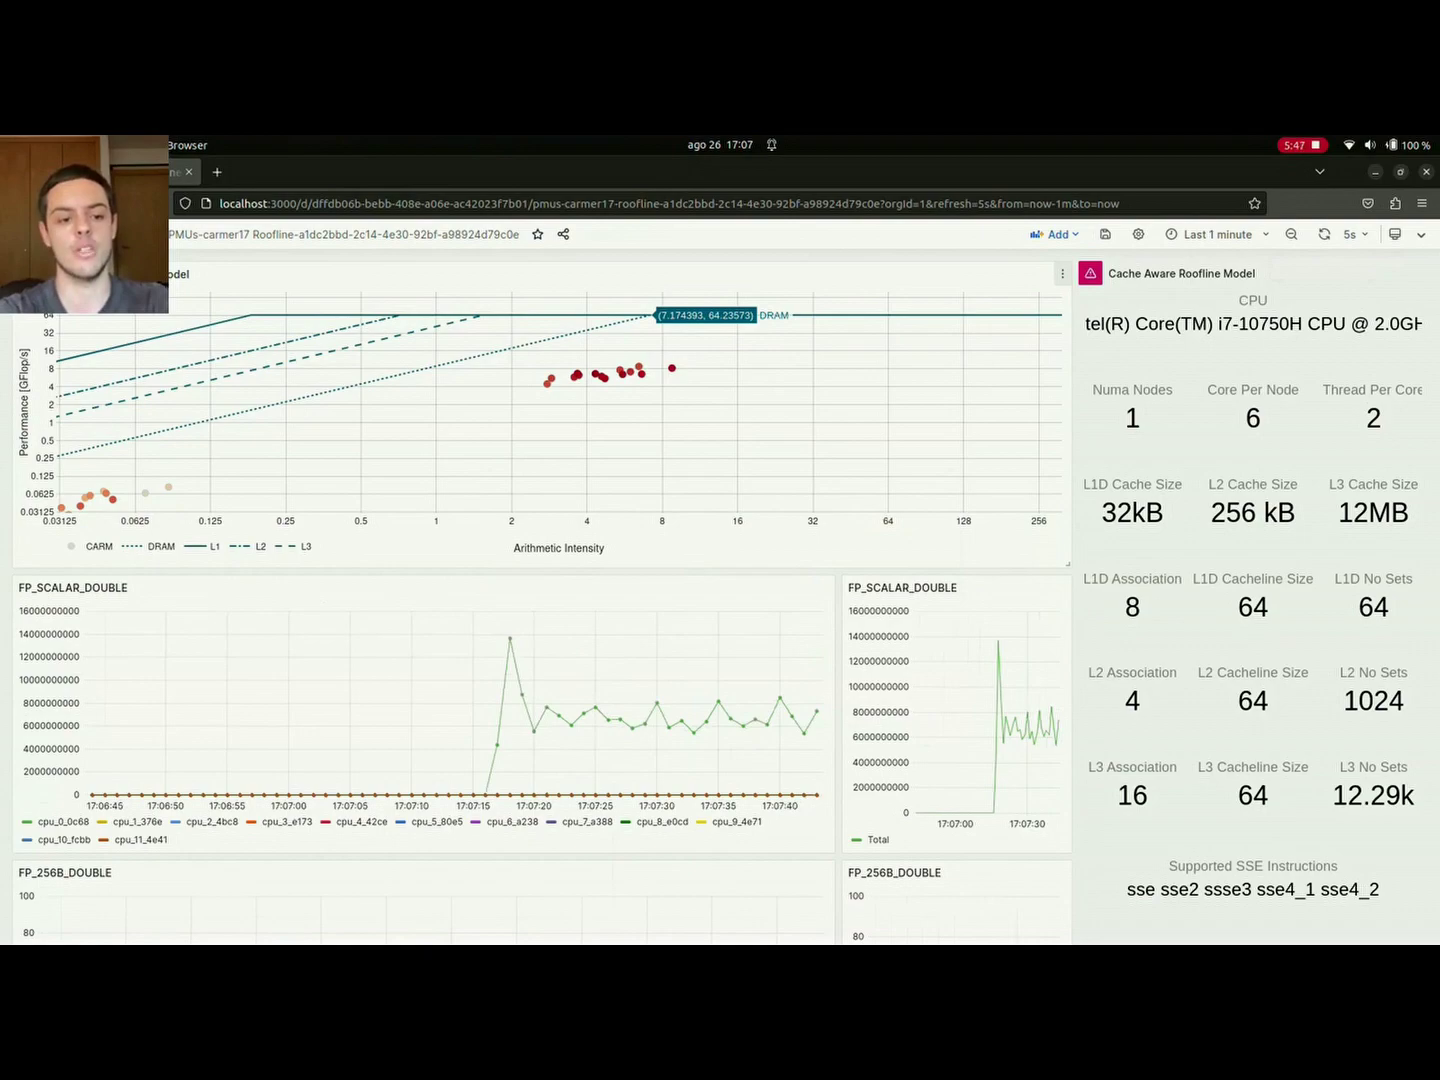
pyautogui.hotkey('alt', 'Tab')
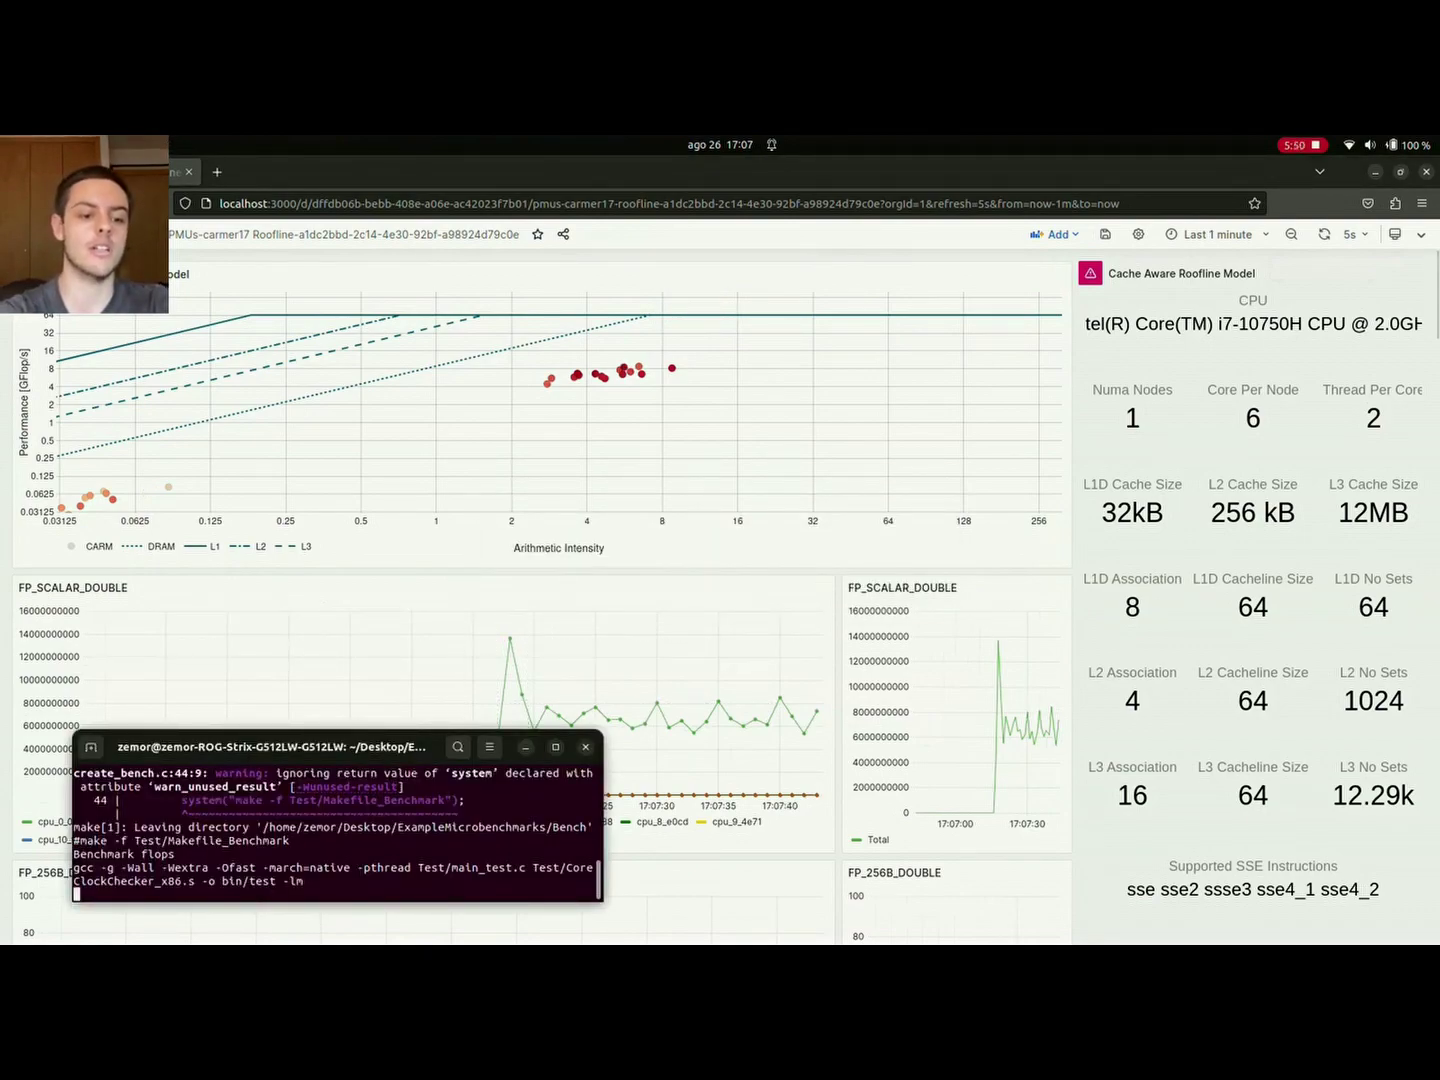
# Stop the scalar FP run and rerun 'python3 run.py --test FP --no_freq_measure' without '--isa scalar'
pyautogui.hotkey('ctrl', 'c')
pyautogui.write('python3 run.py --test FP --no_freq_measure --isa scalar')
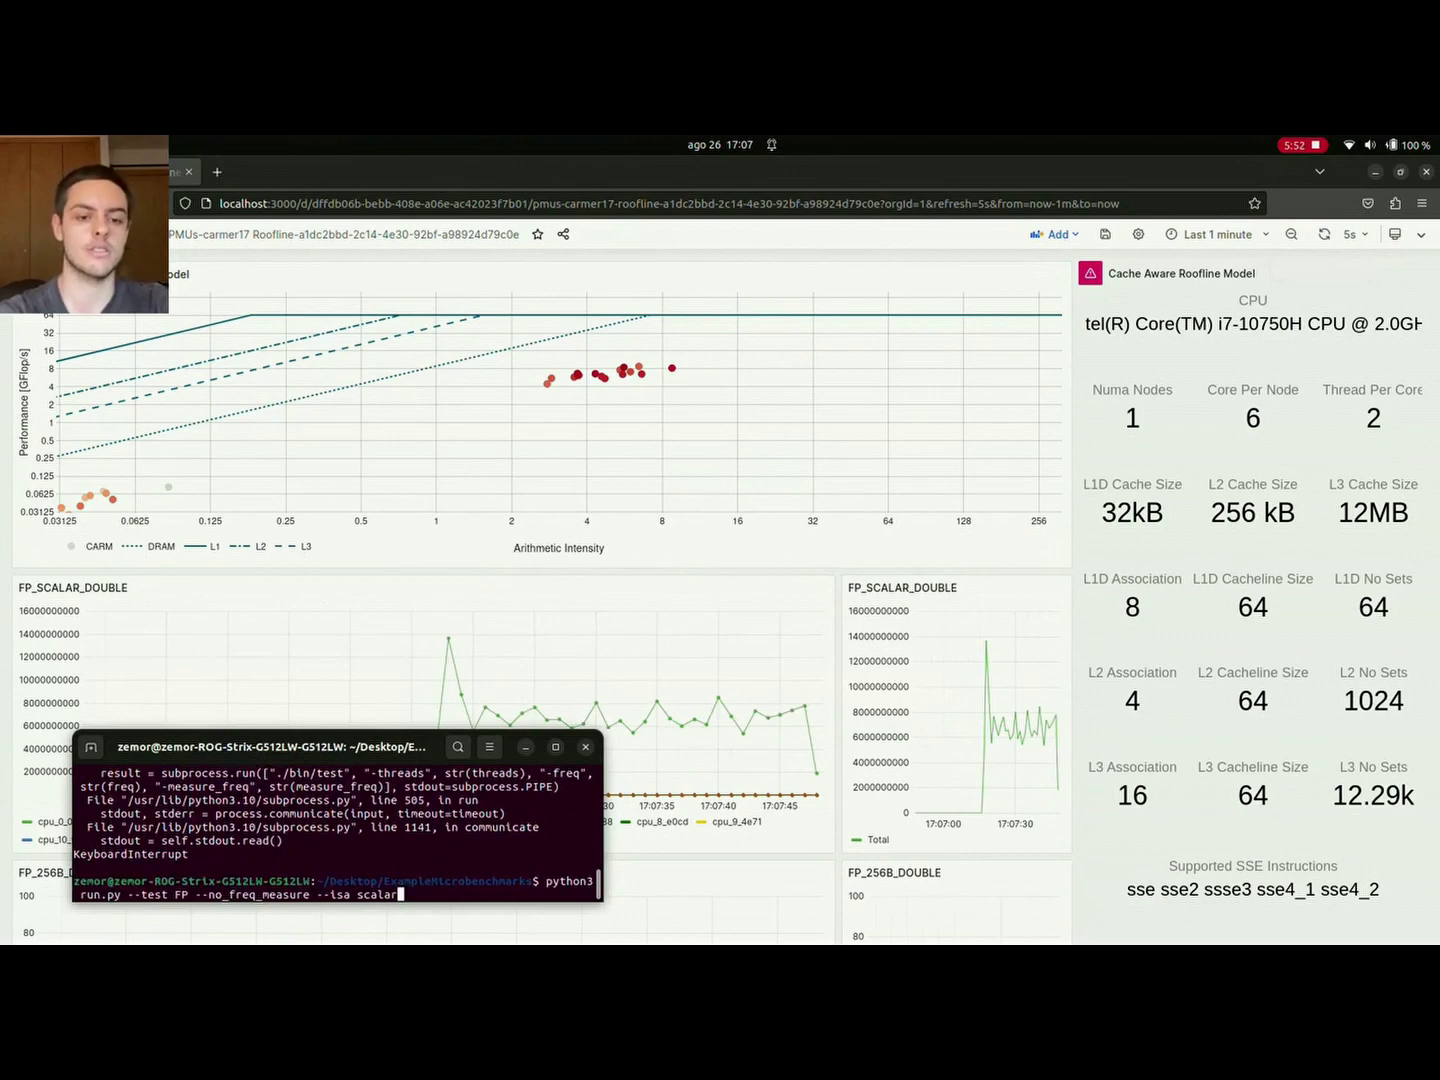
pyautogui.hotkey('ctrl', 'w')
pyautogui.hotkey('ctrl', 'w')
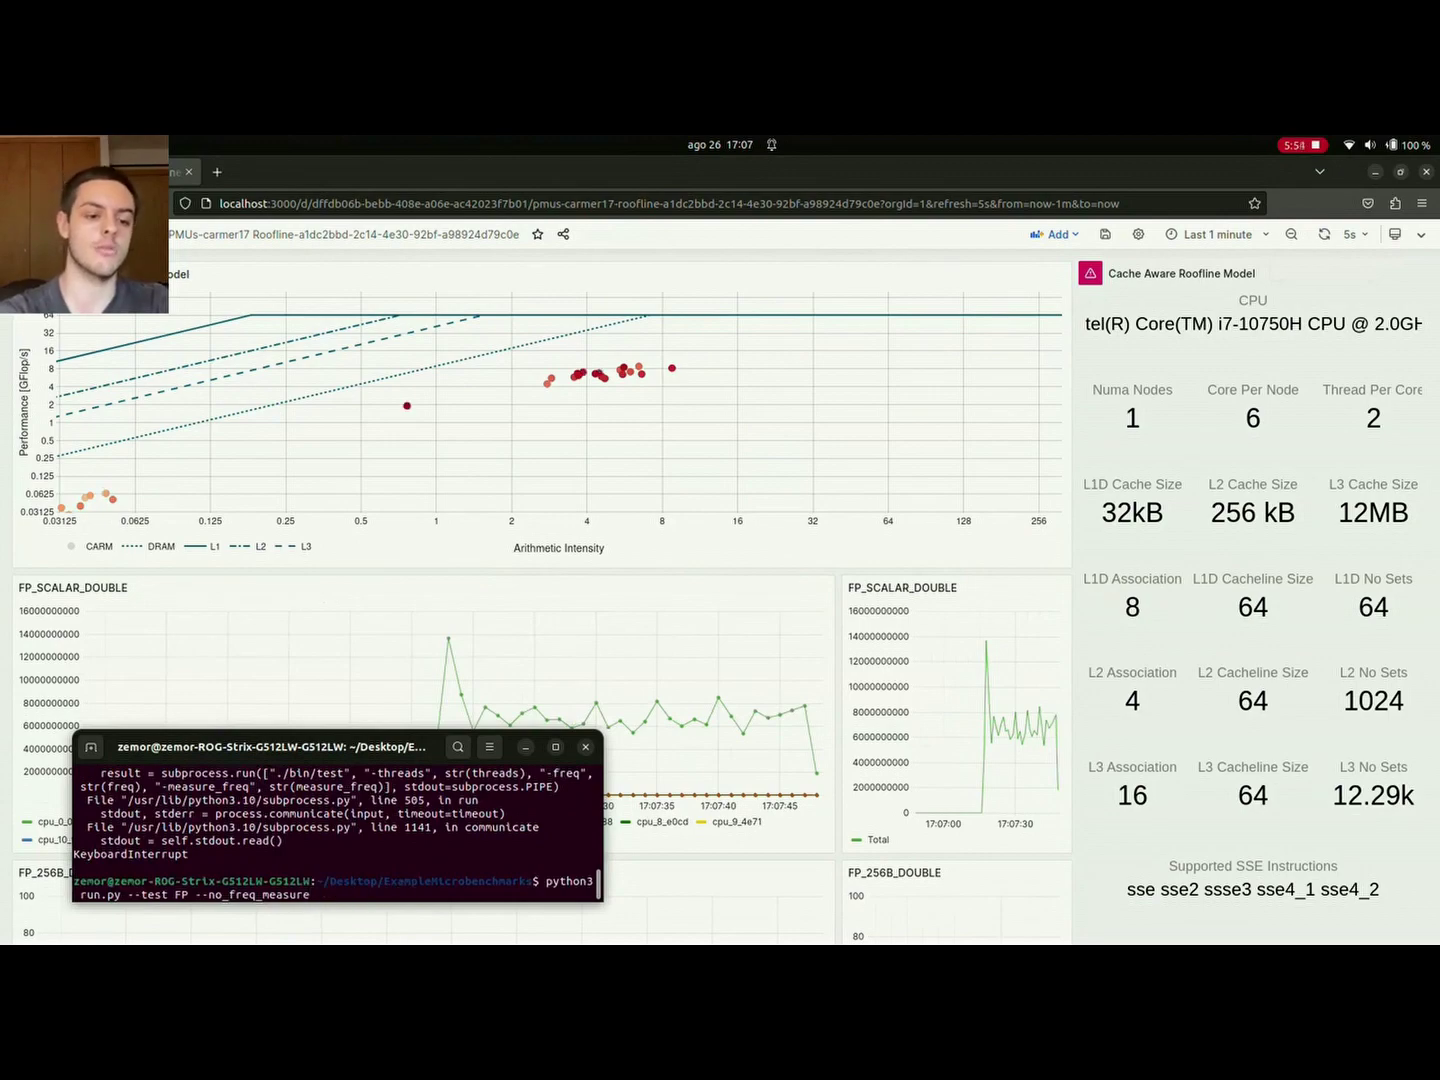
pyautogui.press('Return')
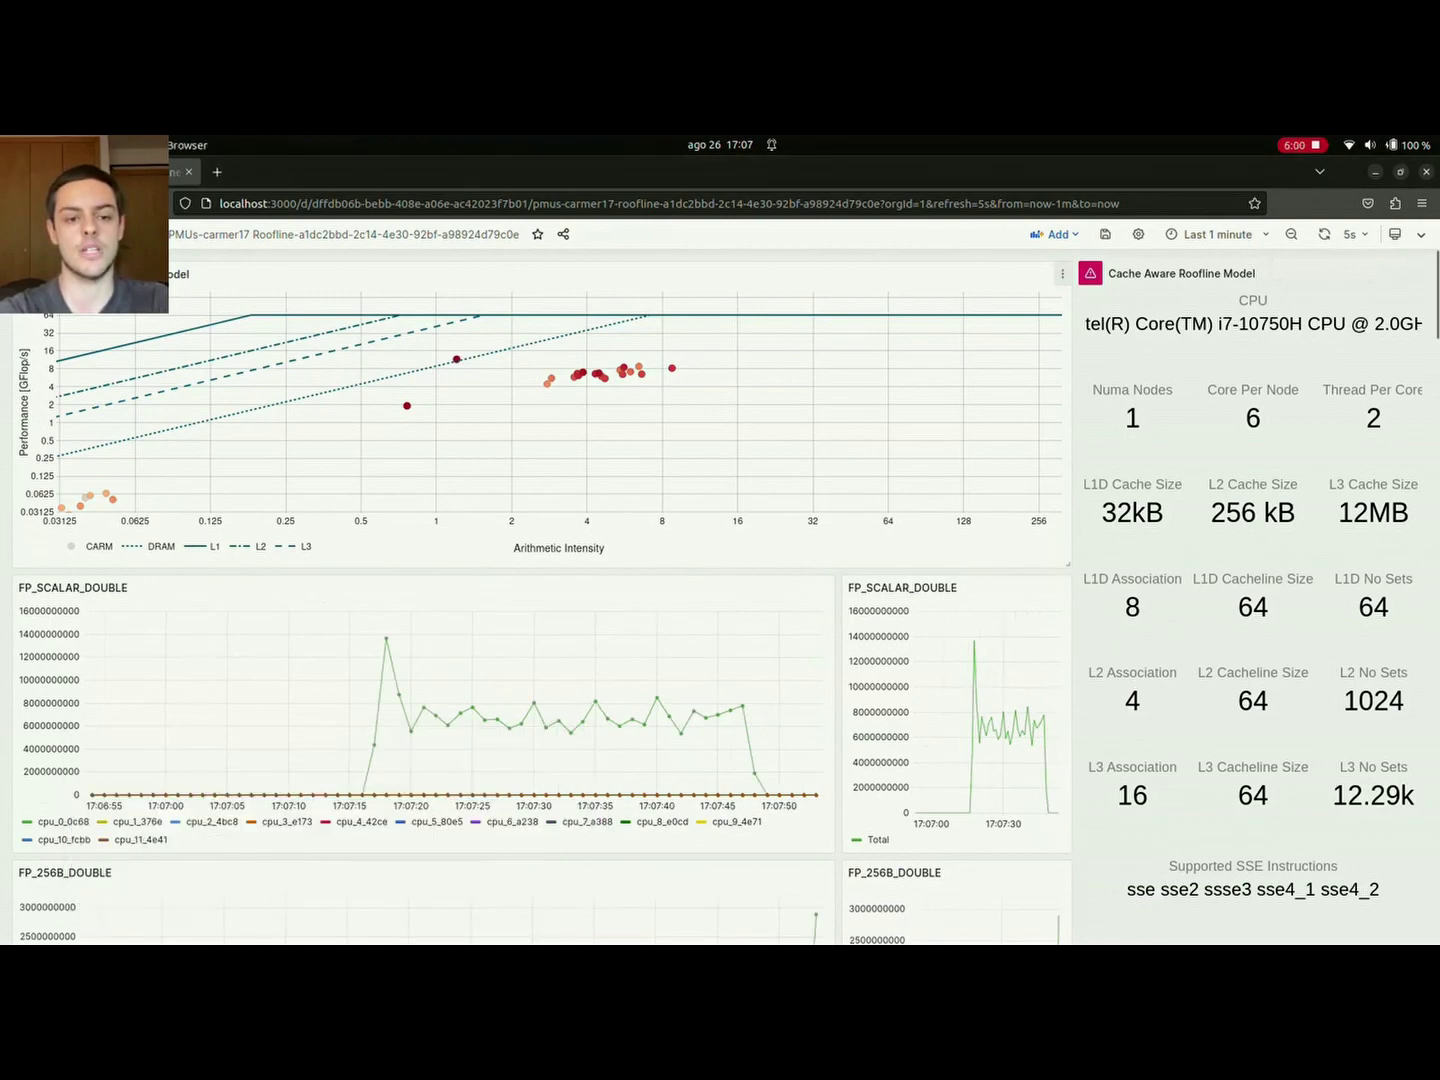
# Inspect the roofline's new 20–32 GFlop/s points and the rising FP_256B_DOUBLE counter
pyautogui.moveTo(603, 376)
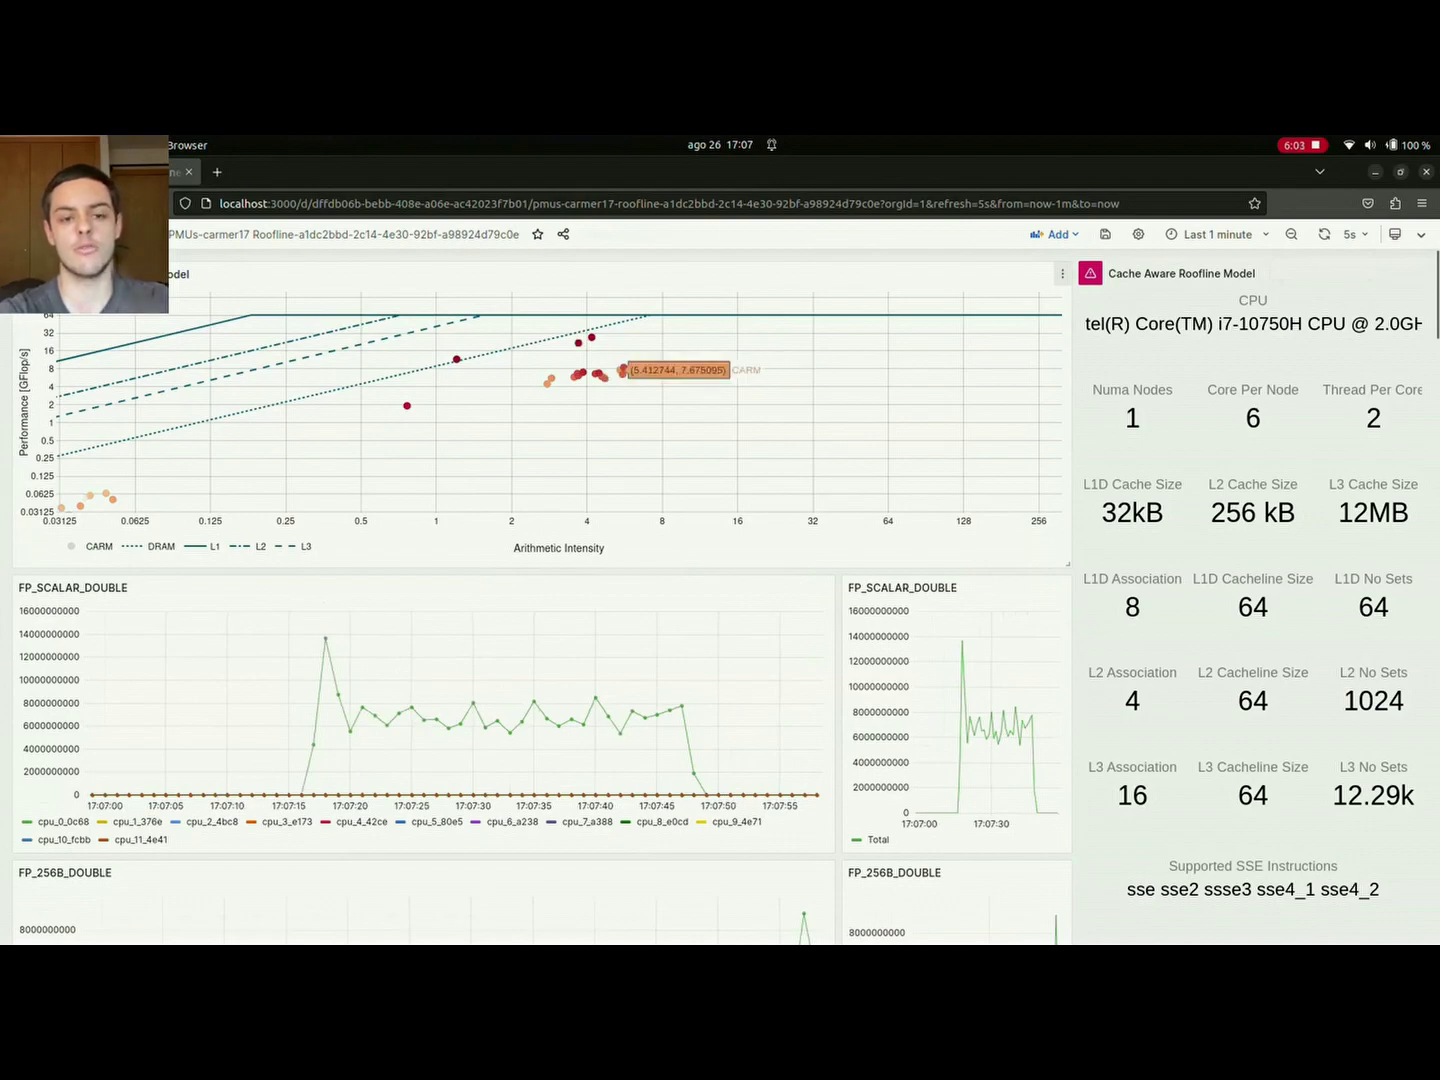
pyautogui.moveTo(592, 338)
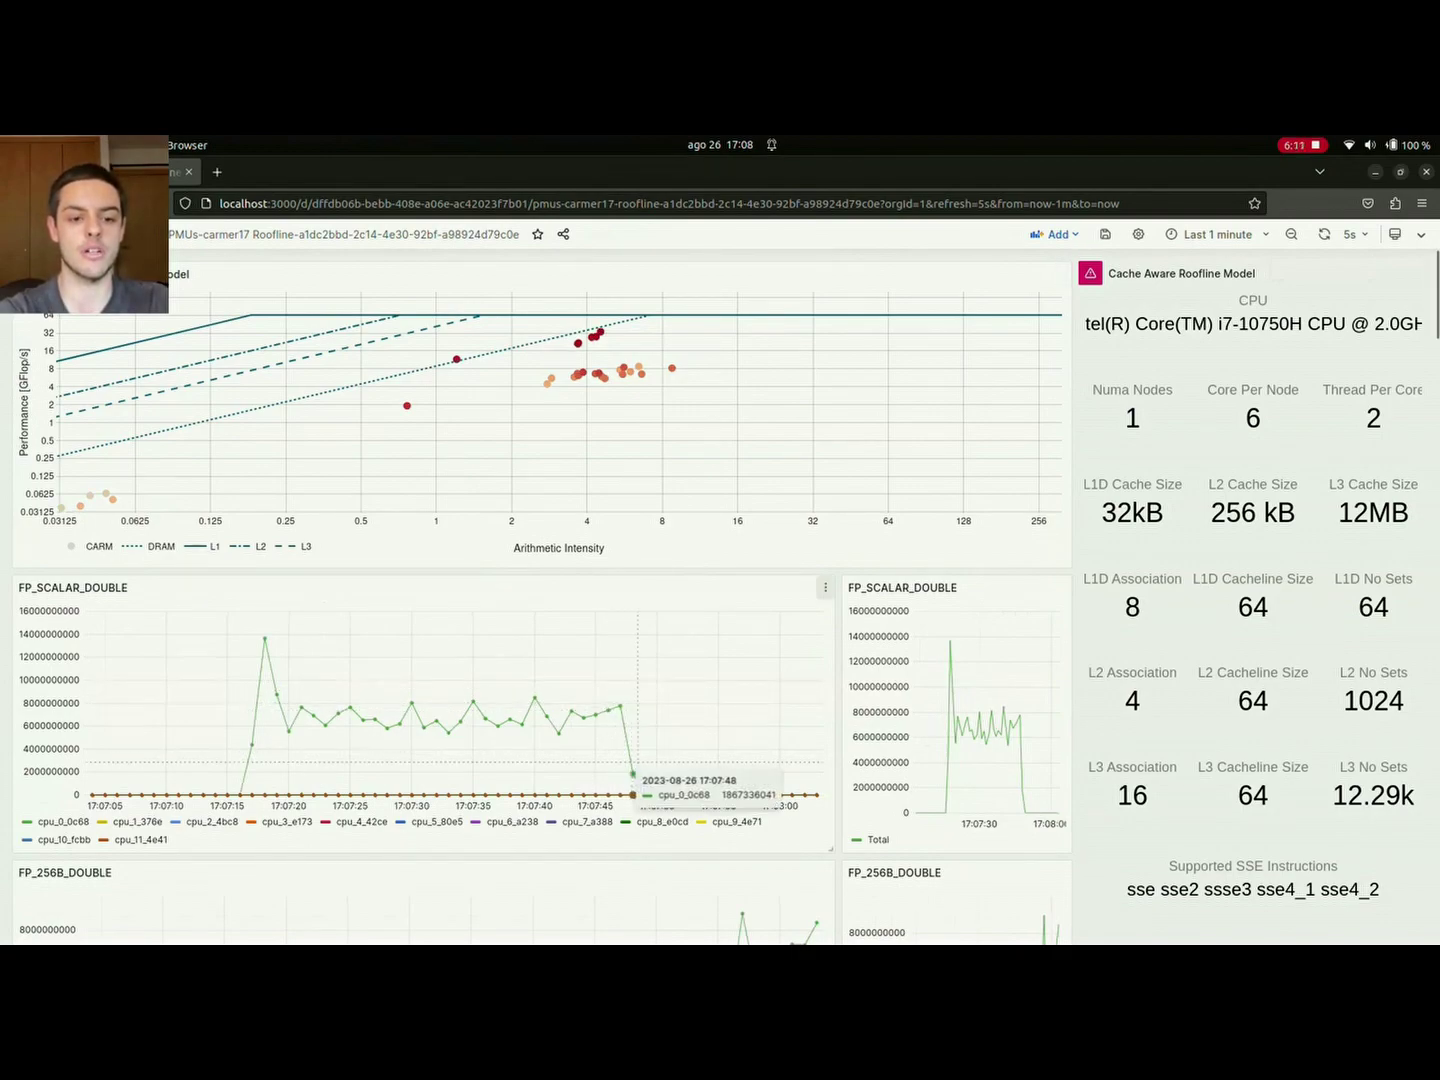
pyautogui.moveTo(620, 795)
pyautogui.scroll(-4, 620, 795)
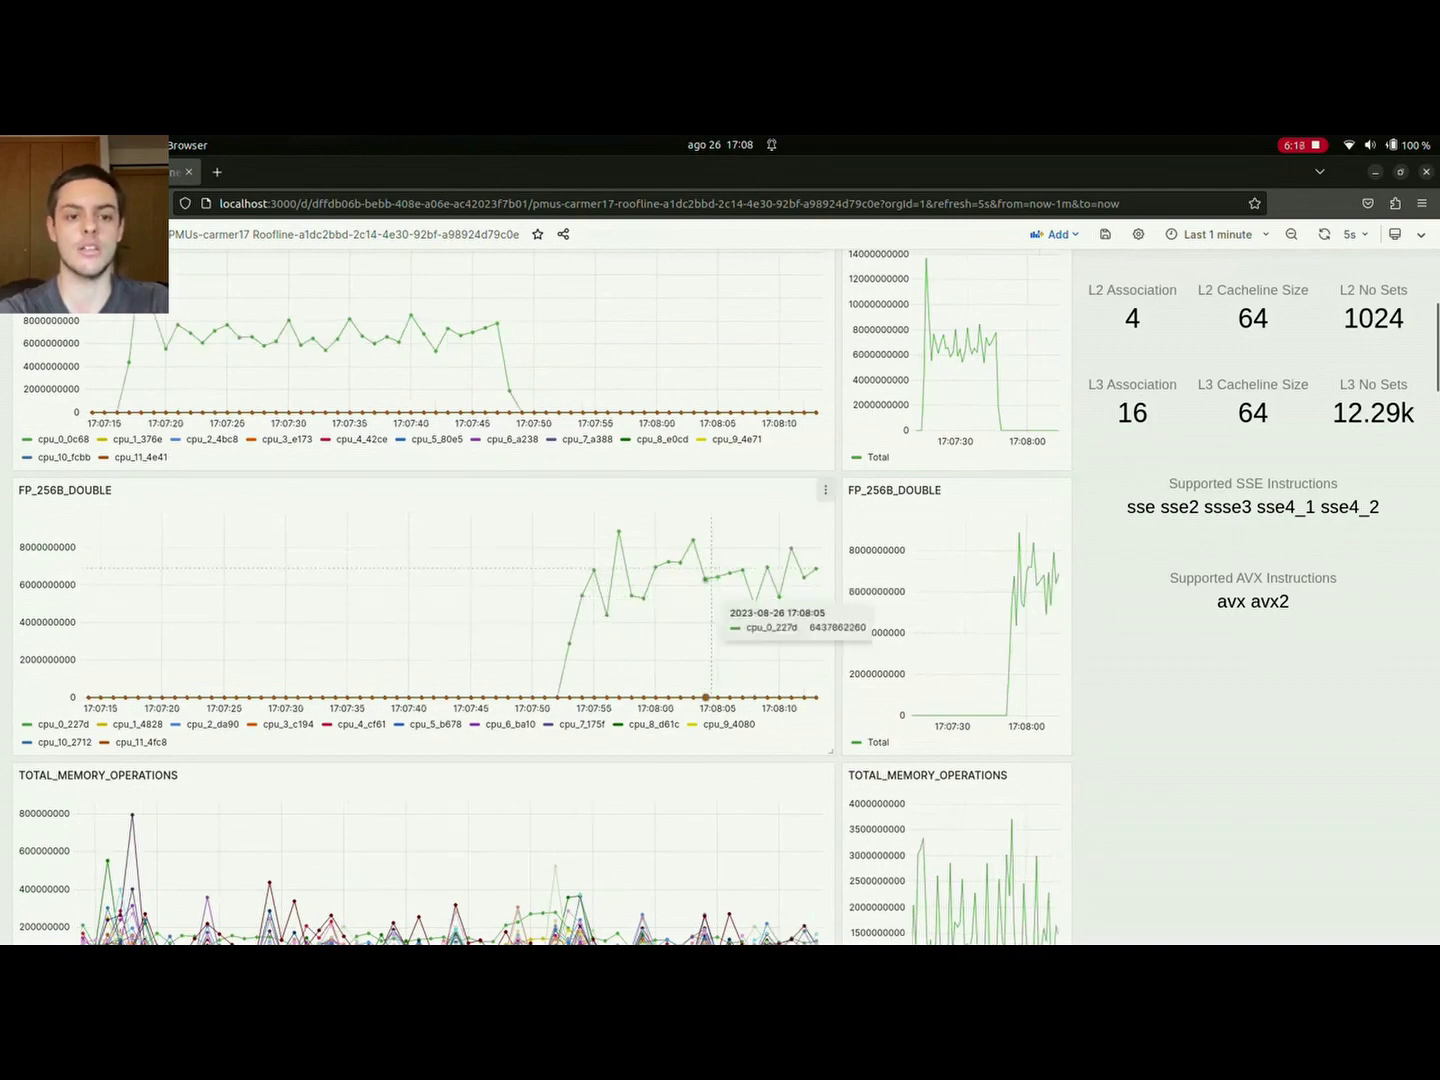
pyautogui.scroll(4, 767, 568)
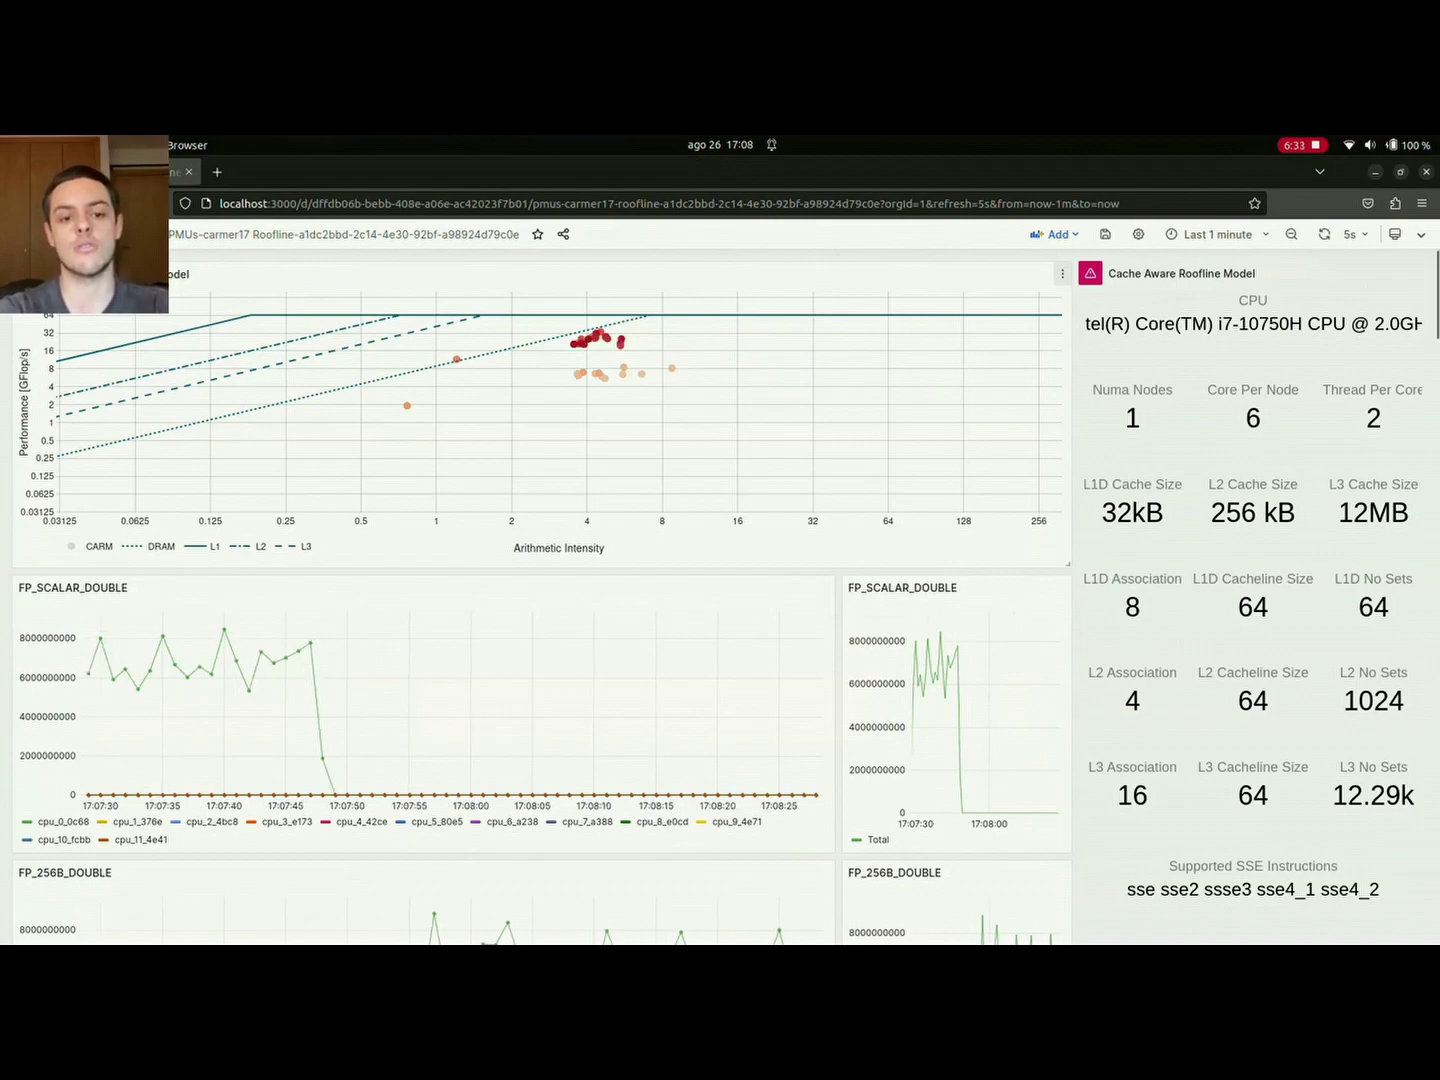
# Stop the DRAM benchmark and rerun its command with the test changed to L1
pyautogui.hotkey('alt', 'Tab')
pyautogui.hotkey('alt', 'Tab')
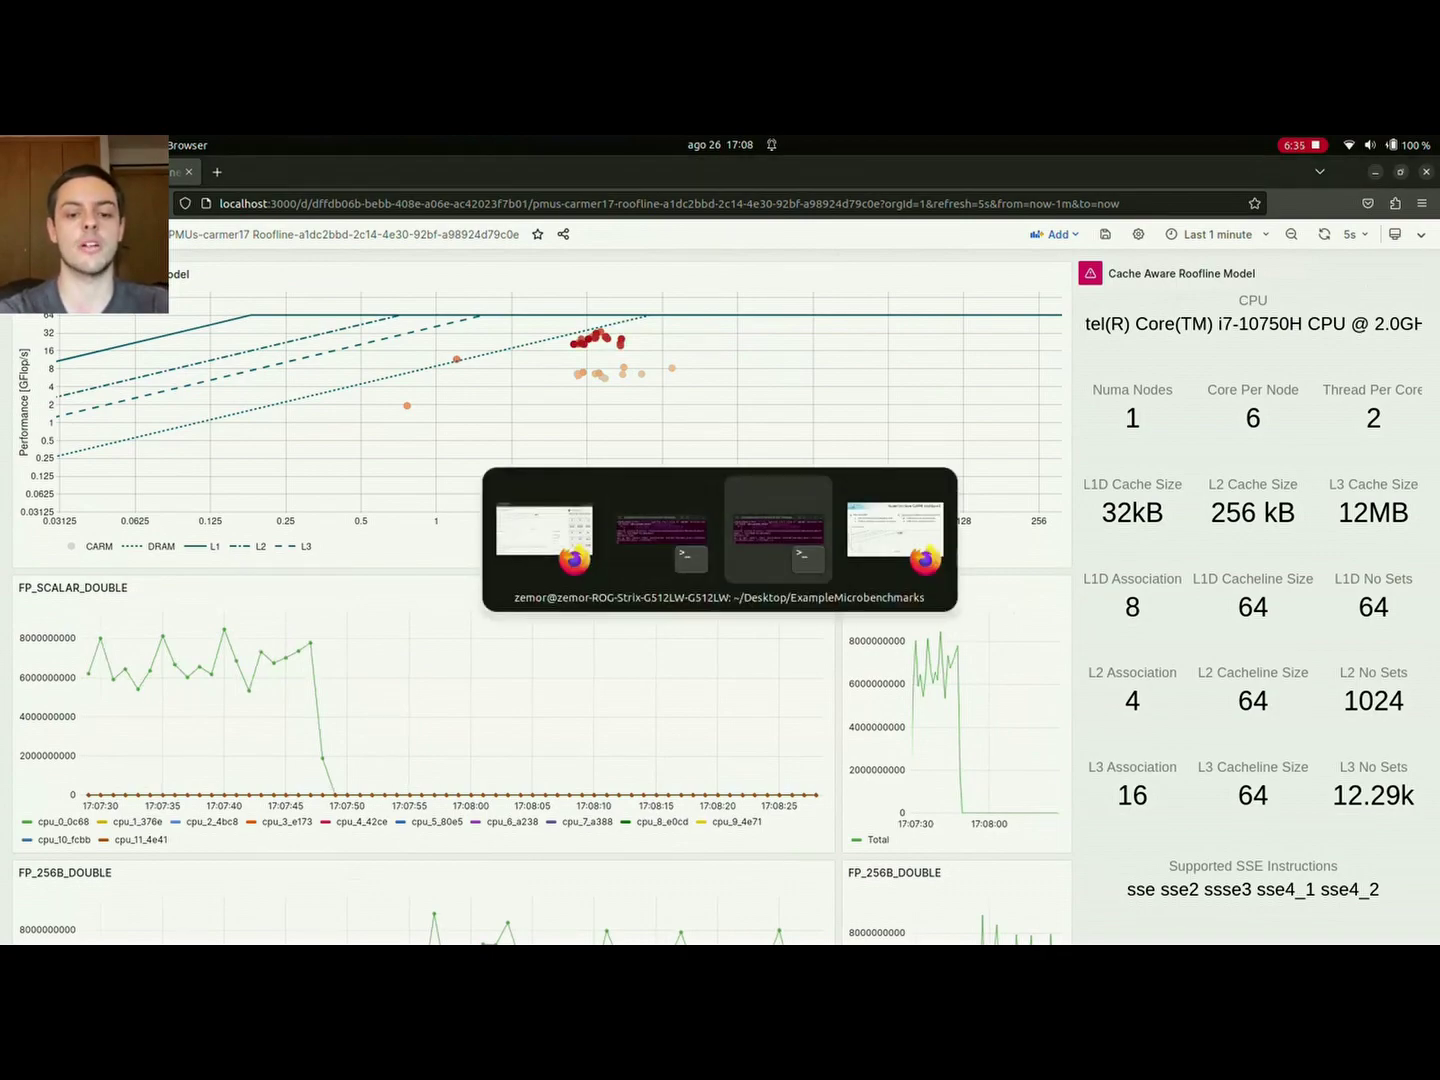
pyautogui.hotkey('ctrl', 'c')
pyautogui.press('Up')
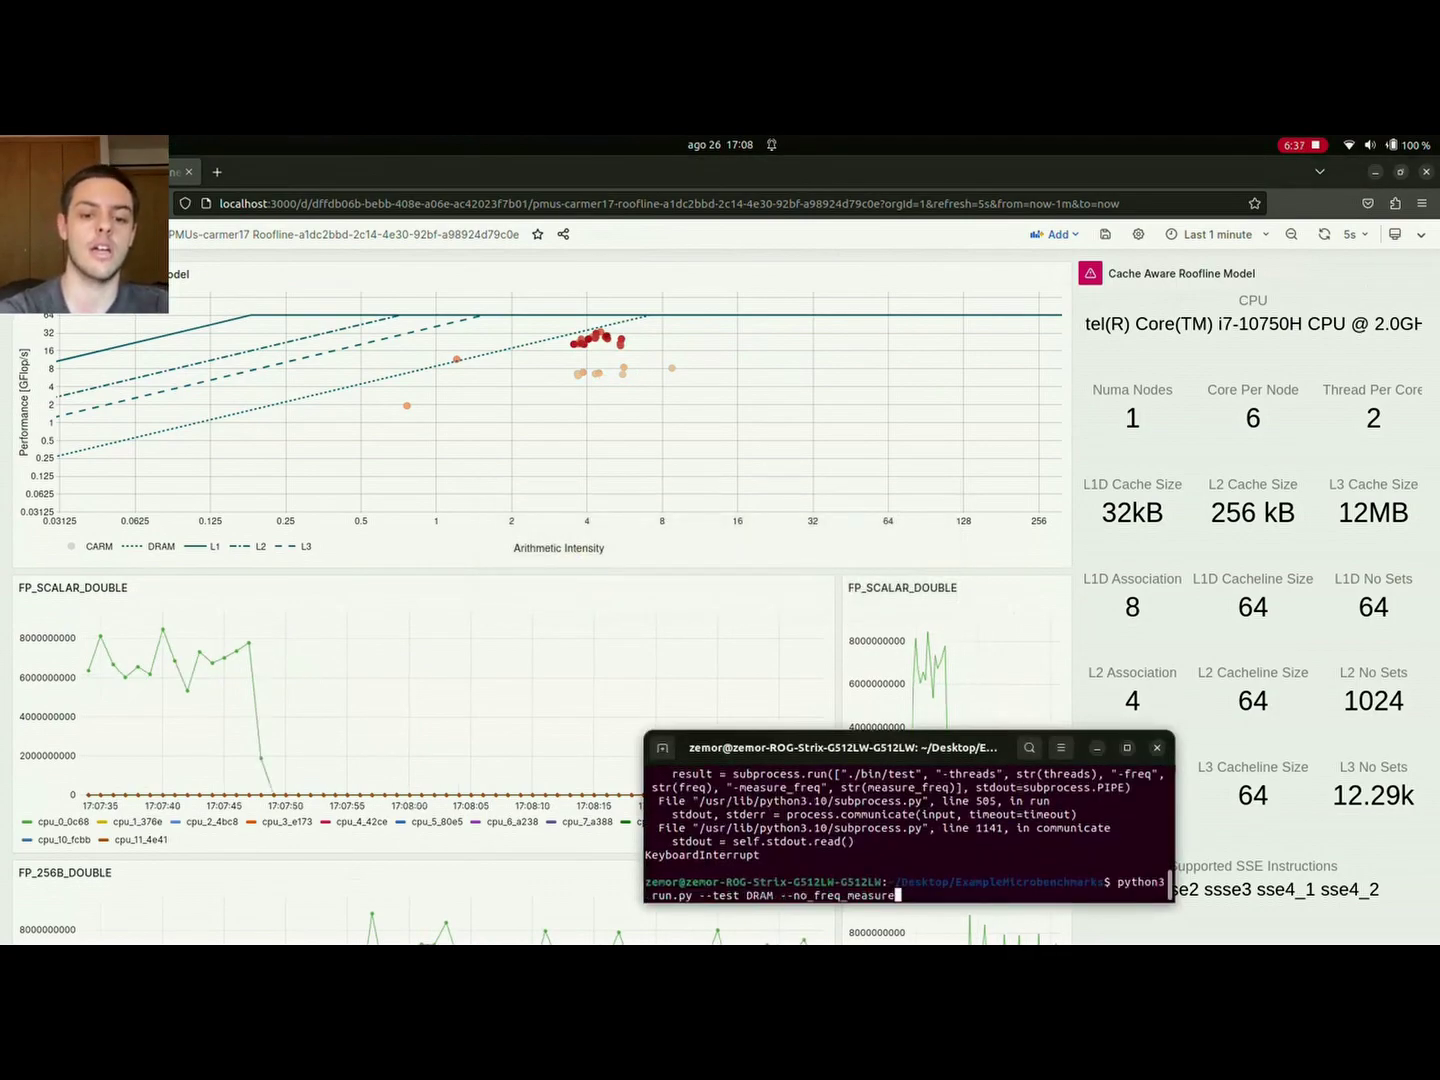
pyautogui.press('Left')
pyautogui.press('Left')
pyautogui.press('Left')
pyautogui.press('Left')
pyautogui.press('Left')
pyautogui.press('Left')
pyautogui.press('Left')
pyautogui.press('Left')
pyautogui.press('Left')
pyautogui.press('Left')
pyautogui.press('Left')
pyautogui.press('Left')
pyautogui.press('Left')
pyautogui.press('Left')
pyautogui.press('Left')
pyautogui.press('Left')
pyautogui.press('Left')
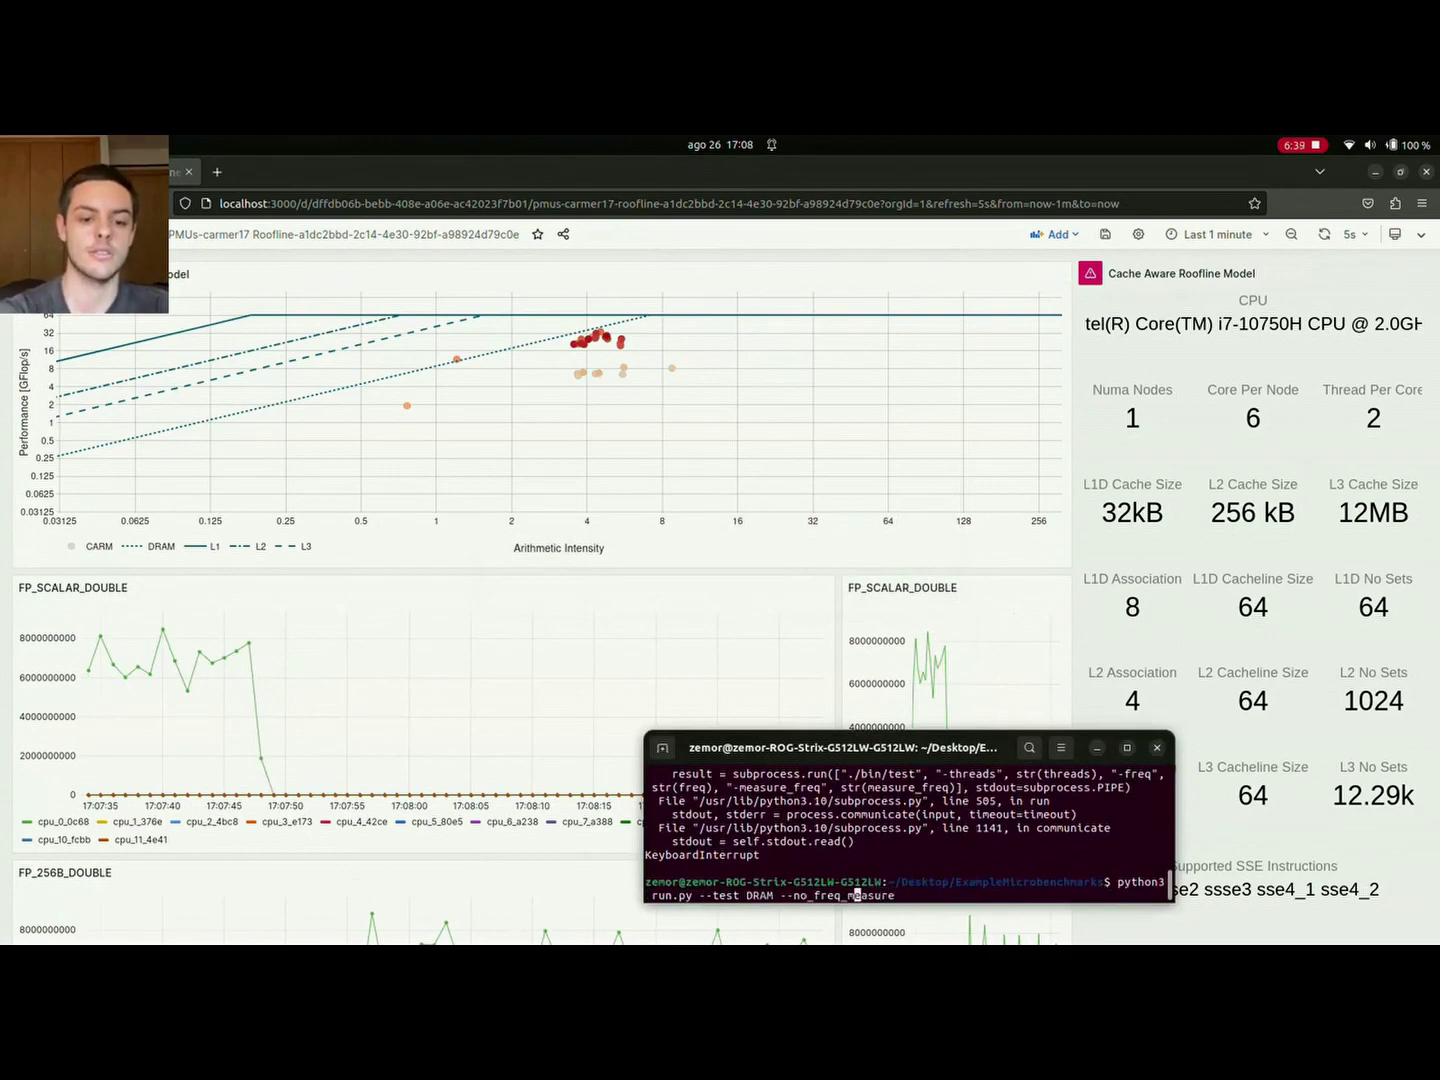
pyautogui.press('BackSpace')
pyautogui.press('BackSpace')
pyautogui.press('BackSpace')
pyautogui.press('BackSpace')
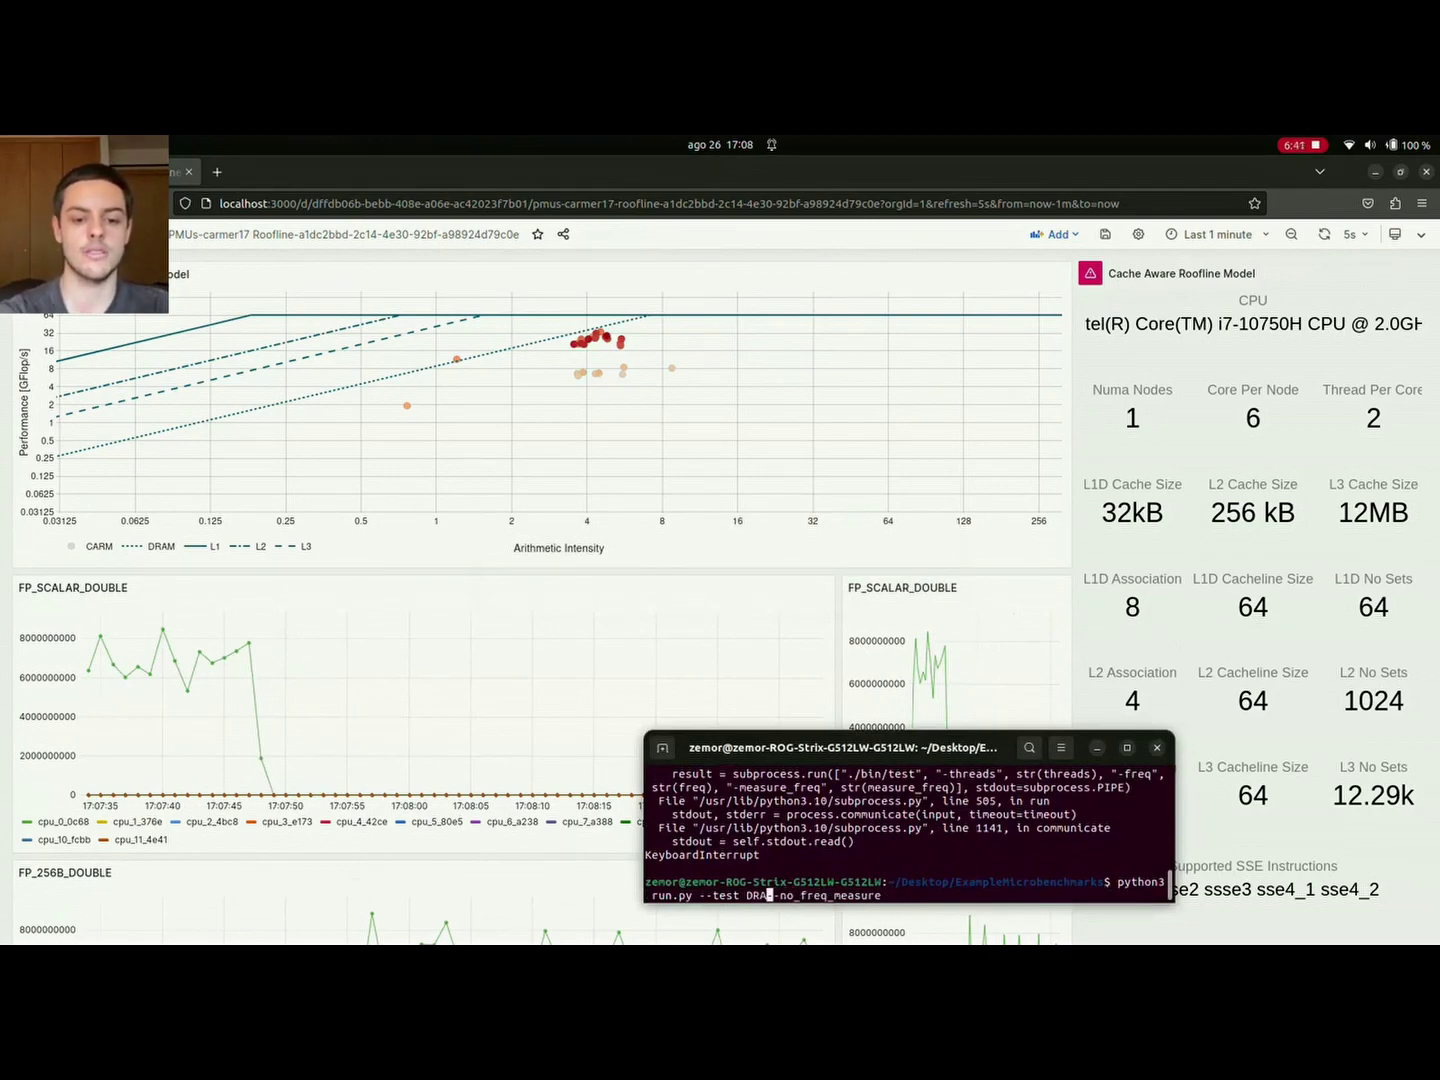
pyautogui.write('L1')
pyautogui.press('Return')
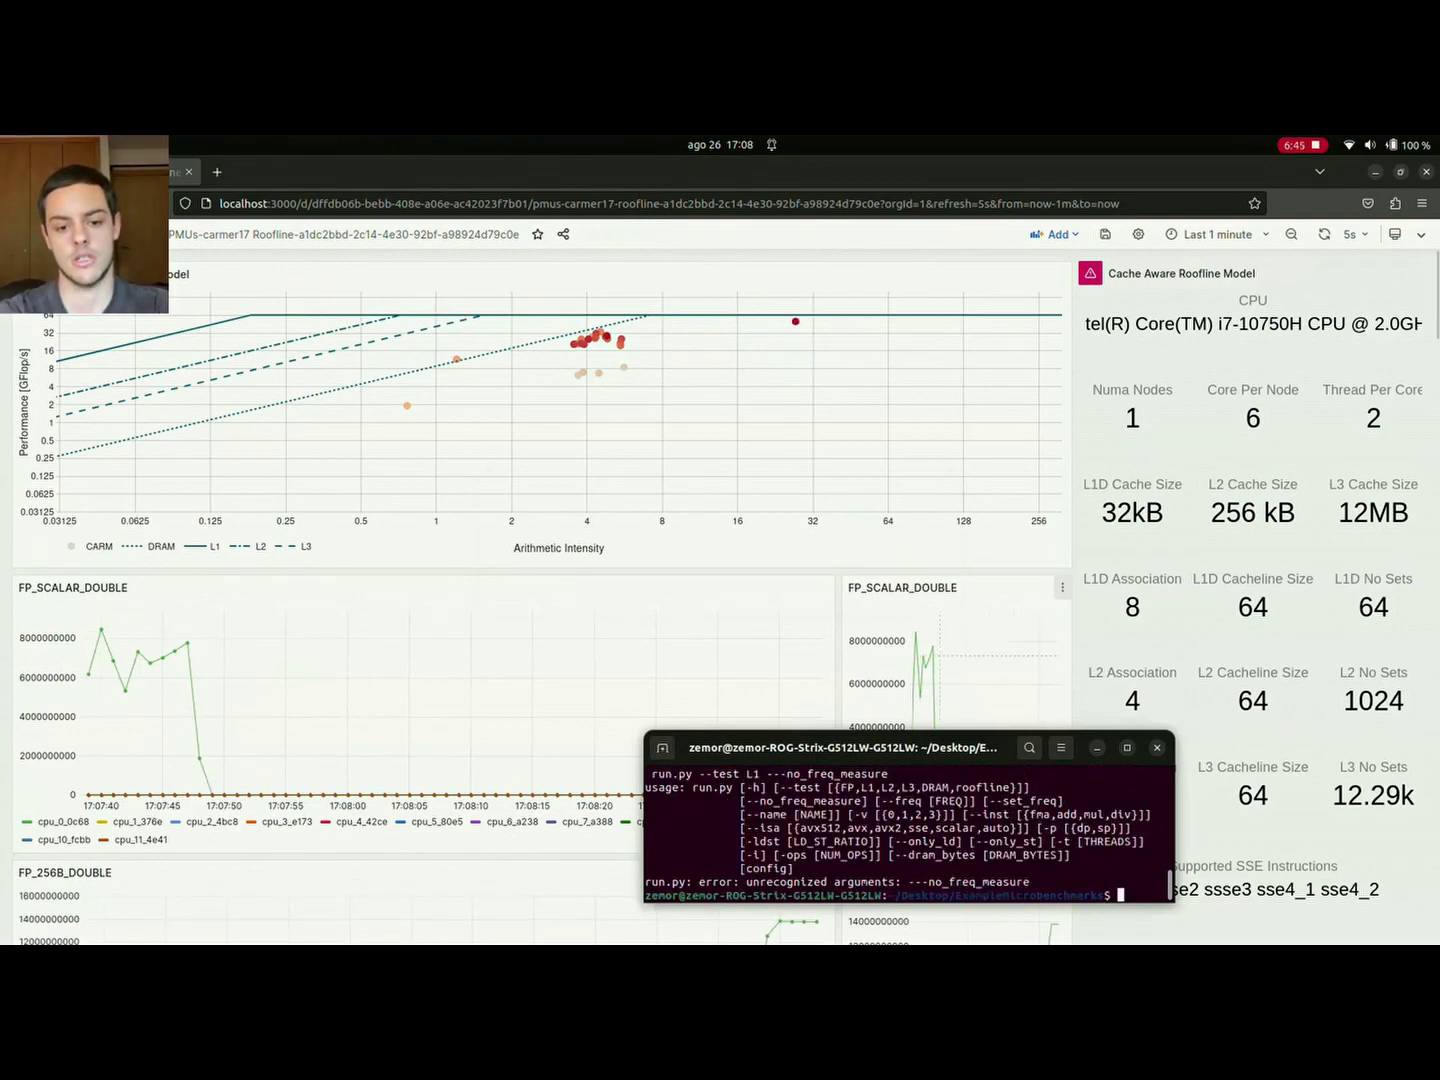
# Fix the extra dash in the failed L1 command, rerun it, and return to the dashboard
pyautogui.press('Up')
pyautogui.press('Left')
pyautogui.press('Left')
pyautogui.press('Left')
pyautogui.press('Left')
pyautogui.press('Left')
pyautogui.press('Left')
pyautogui.press('Left')
pyautogui.press('Left')
pyautogui.press('Left')
pyautogui.press('Left')
pyautogui.press('Left')
pyautogui.press('Left')
pyautogui.press('Left')
pyautogui.press('Left')
pyautogui.press('Left')
pyautogui.press('BackSpace')
pyautogui.press('Return')
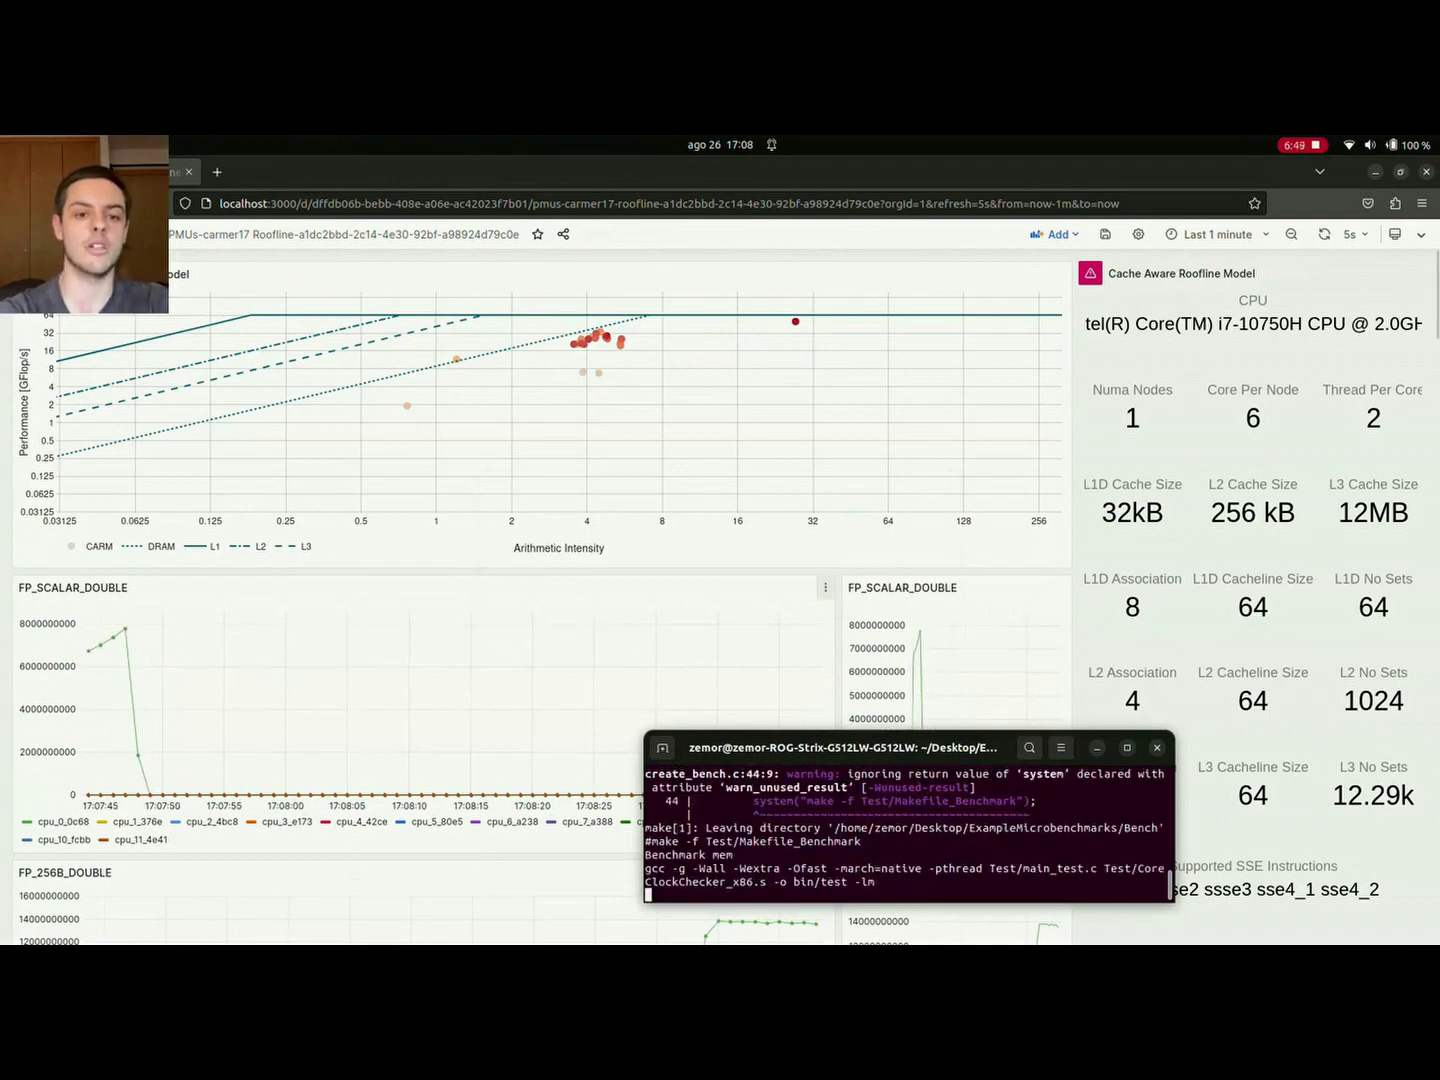
pyautogui.hotkey('alt', 'Tab')
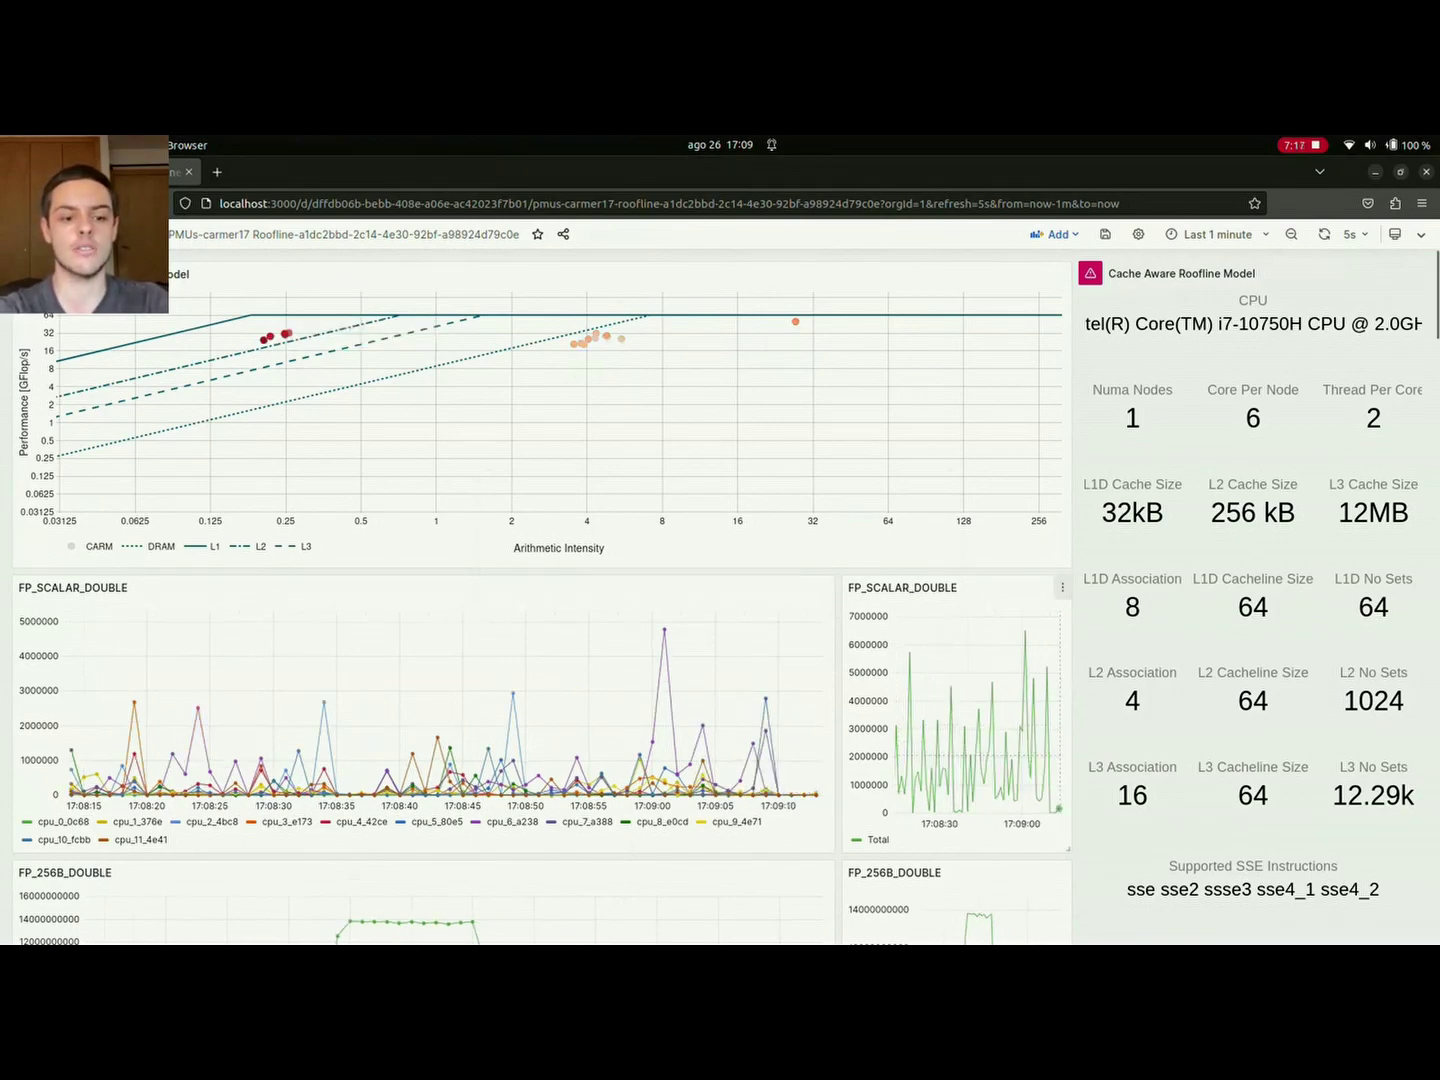
pyautogui.scroll(-3, 1053, 812)
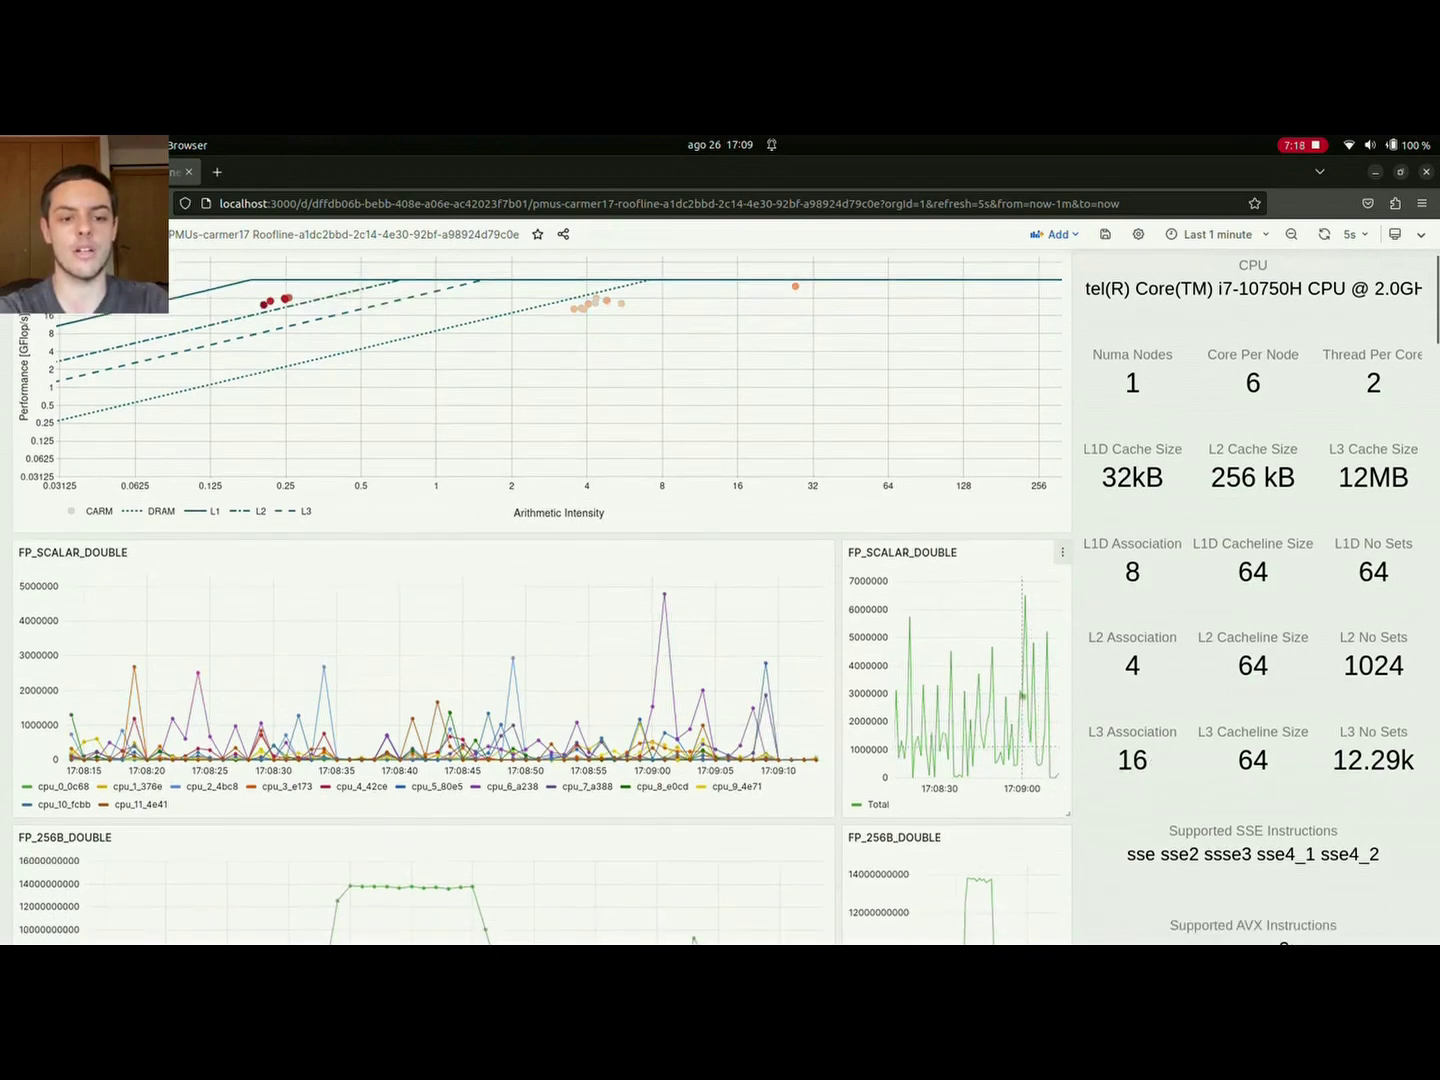
pyautogui.scroll(-2, 1039, 789)
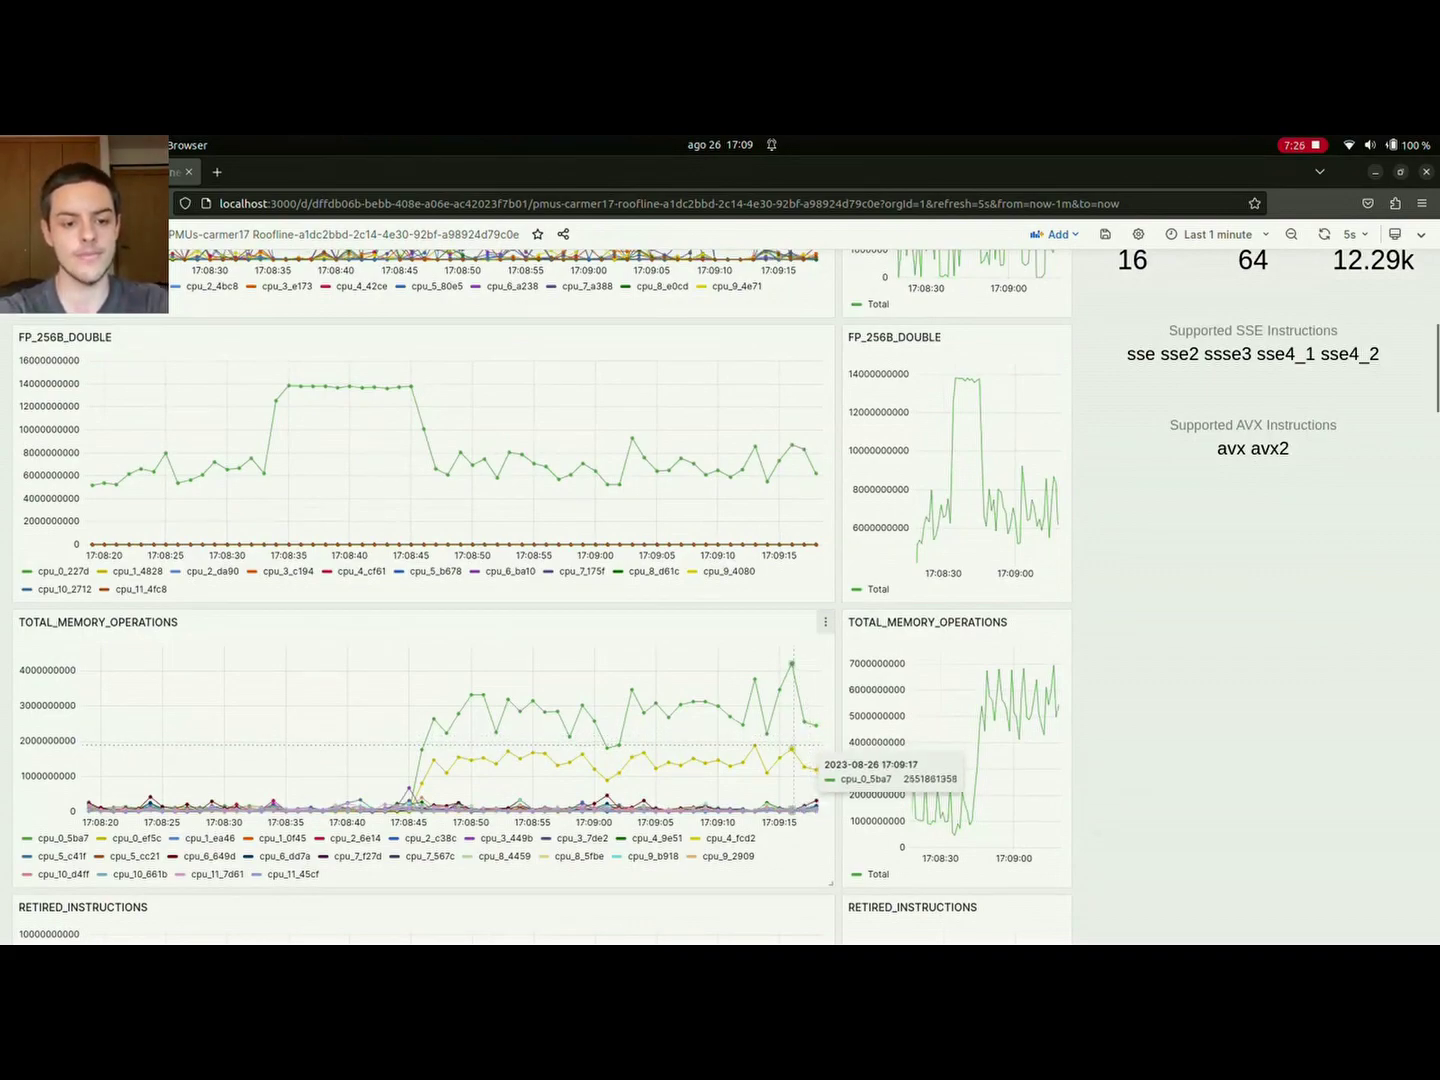
pyautogui.scroll(-1, 1060, 622)
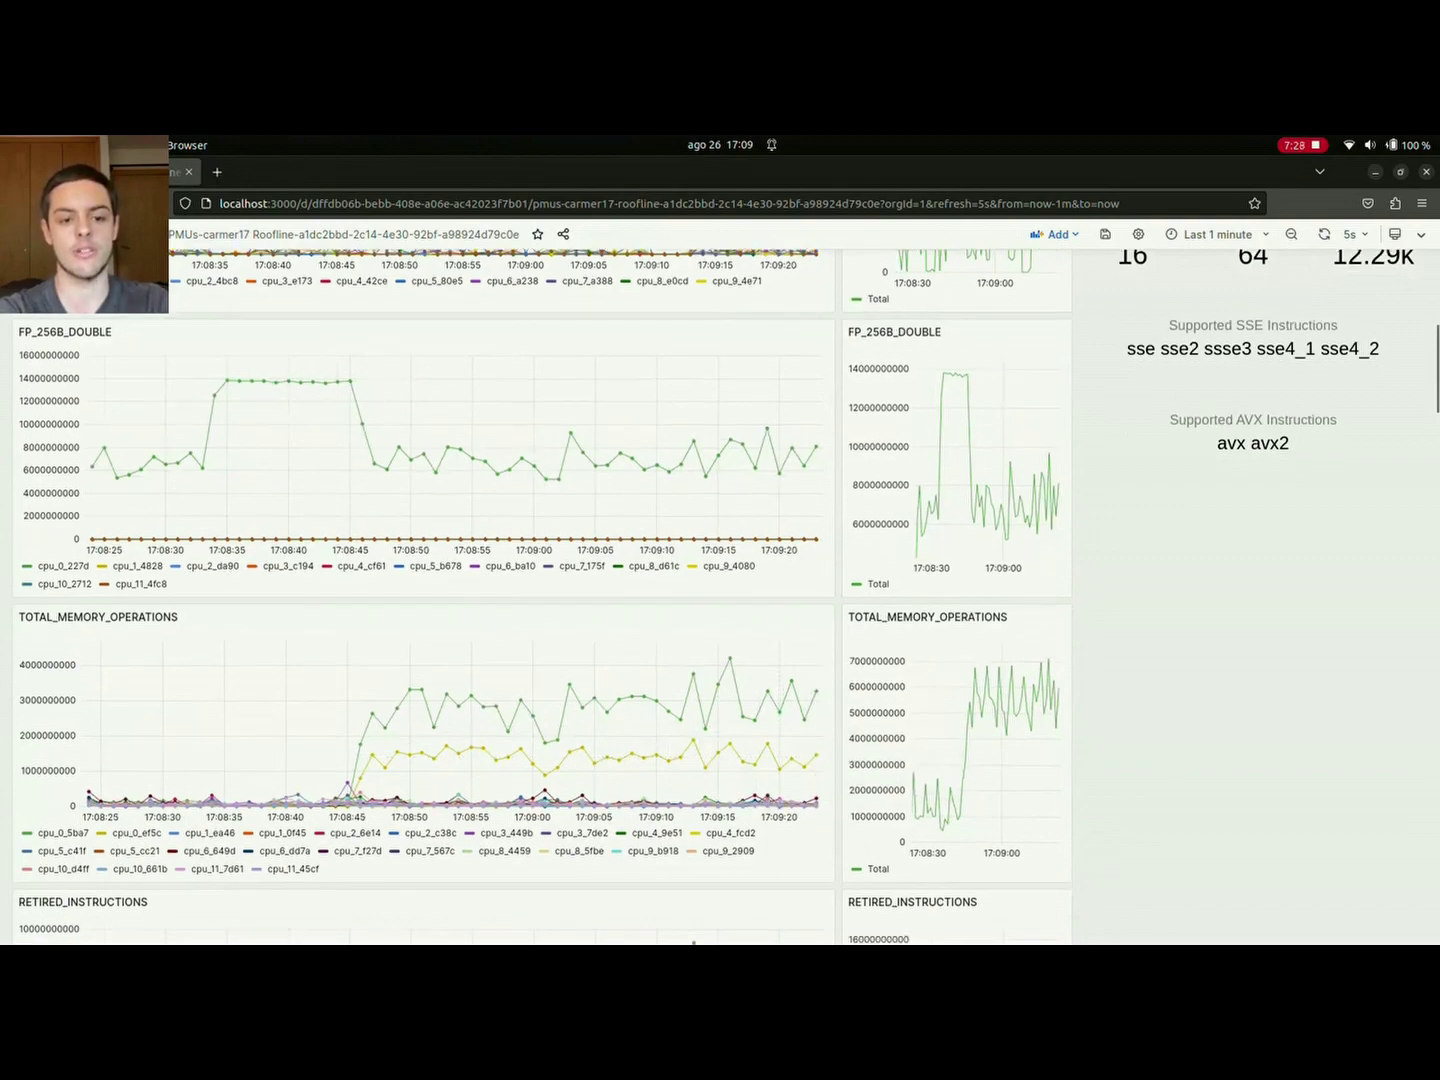
pyautogui.scroll(-3, 777, 716)
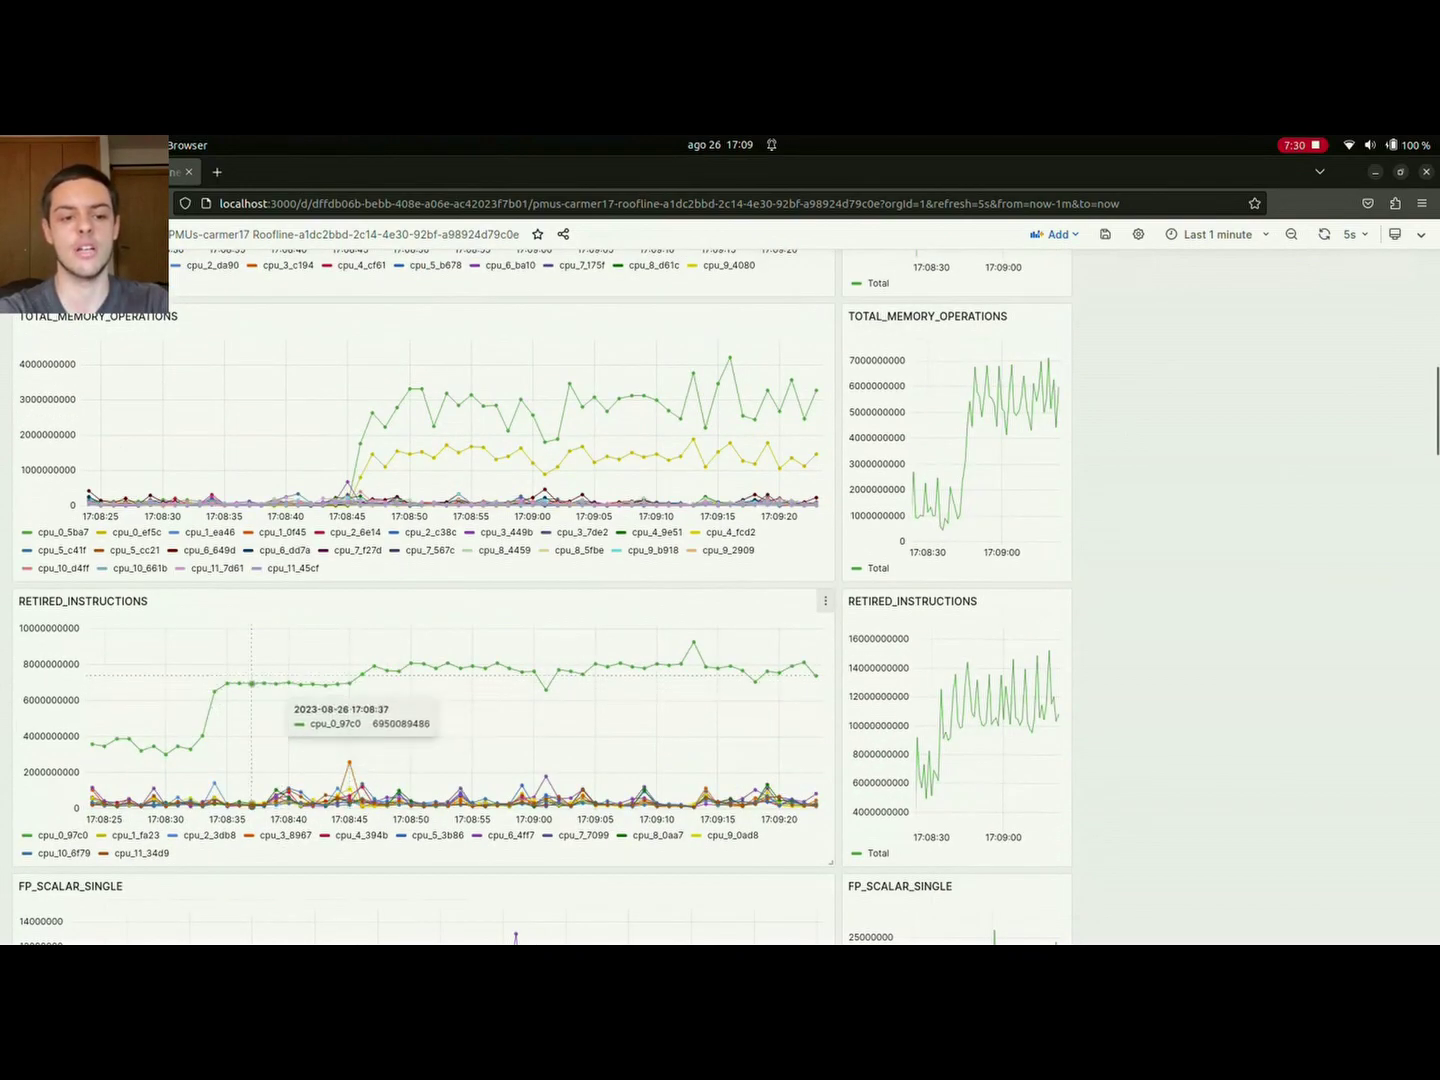
pyautogui.scroll(-3, 740, 706)
pyautogui.scroll(-2, 740, 706)
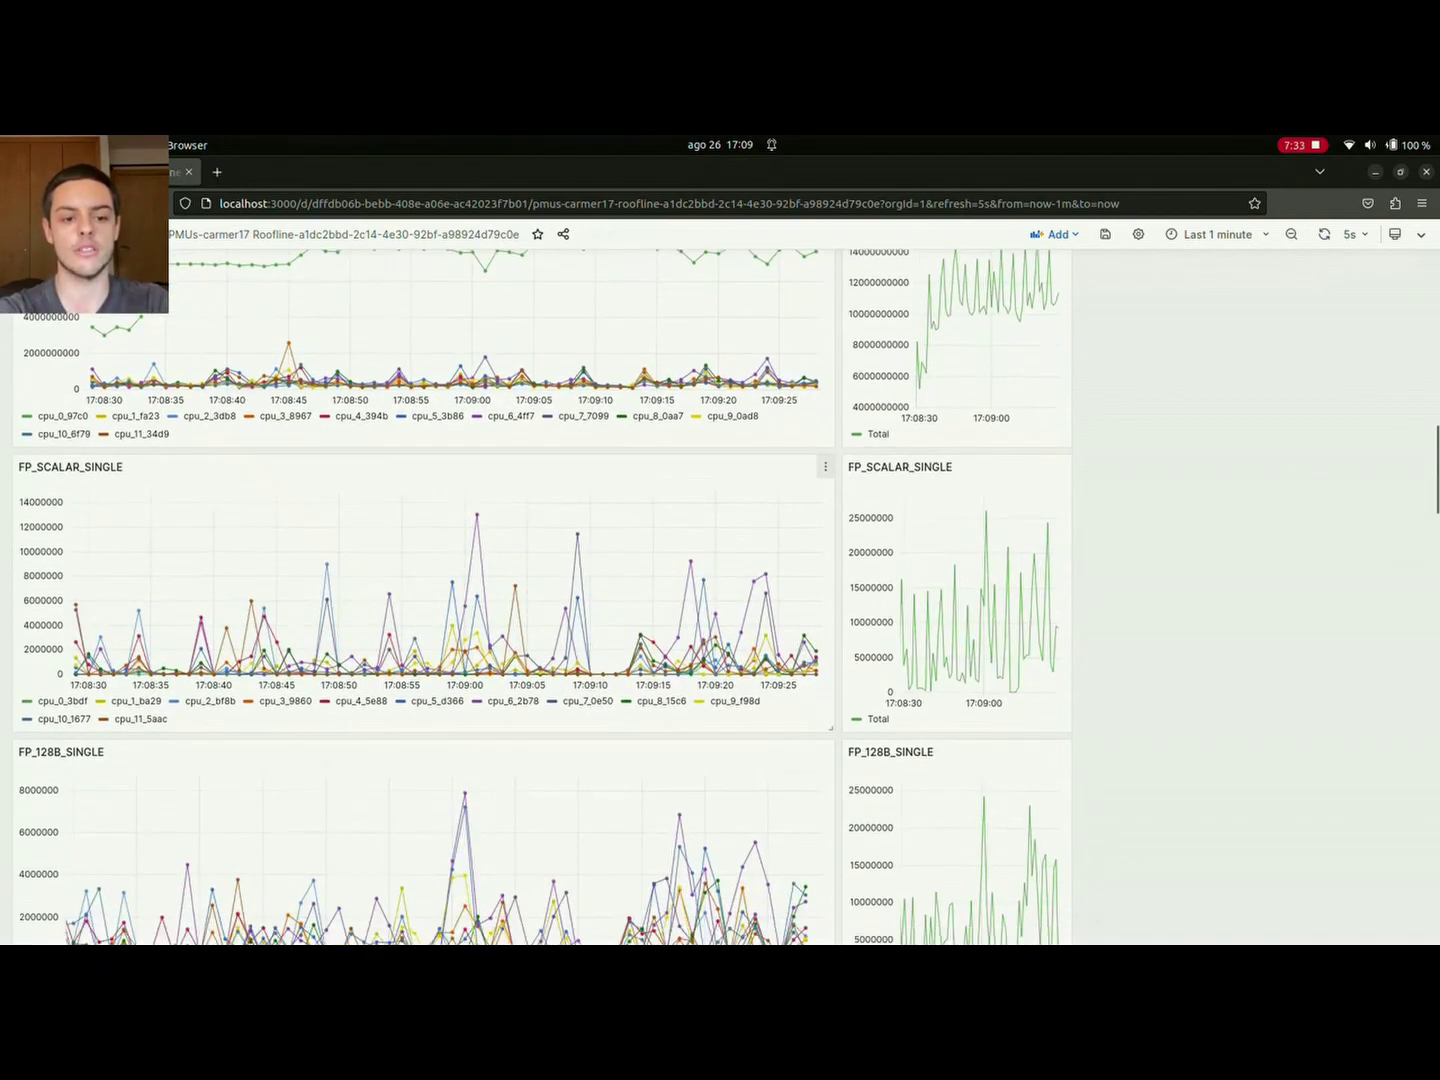
pyautogui.scroll(-2, 740, 705)
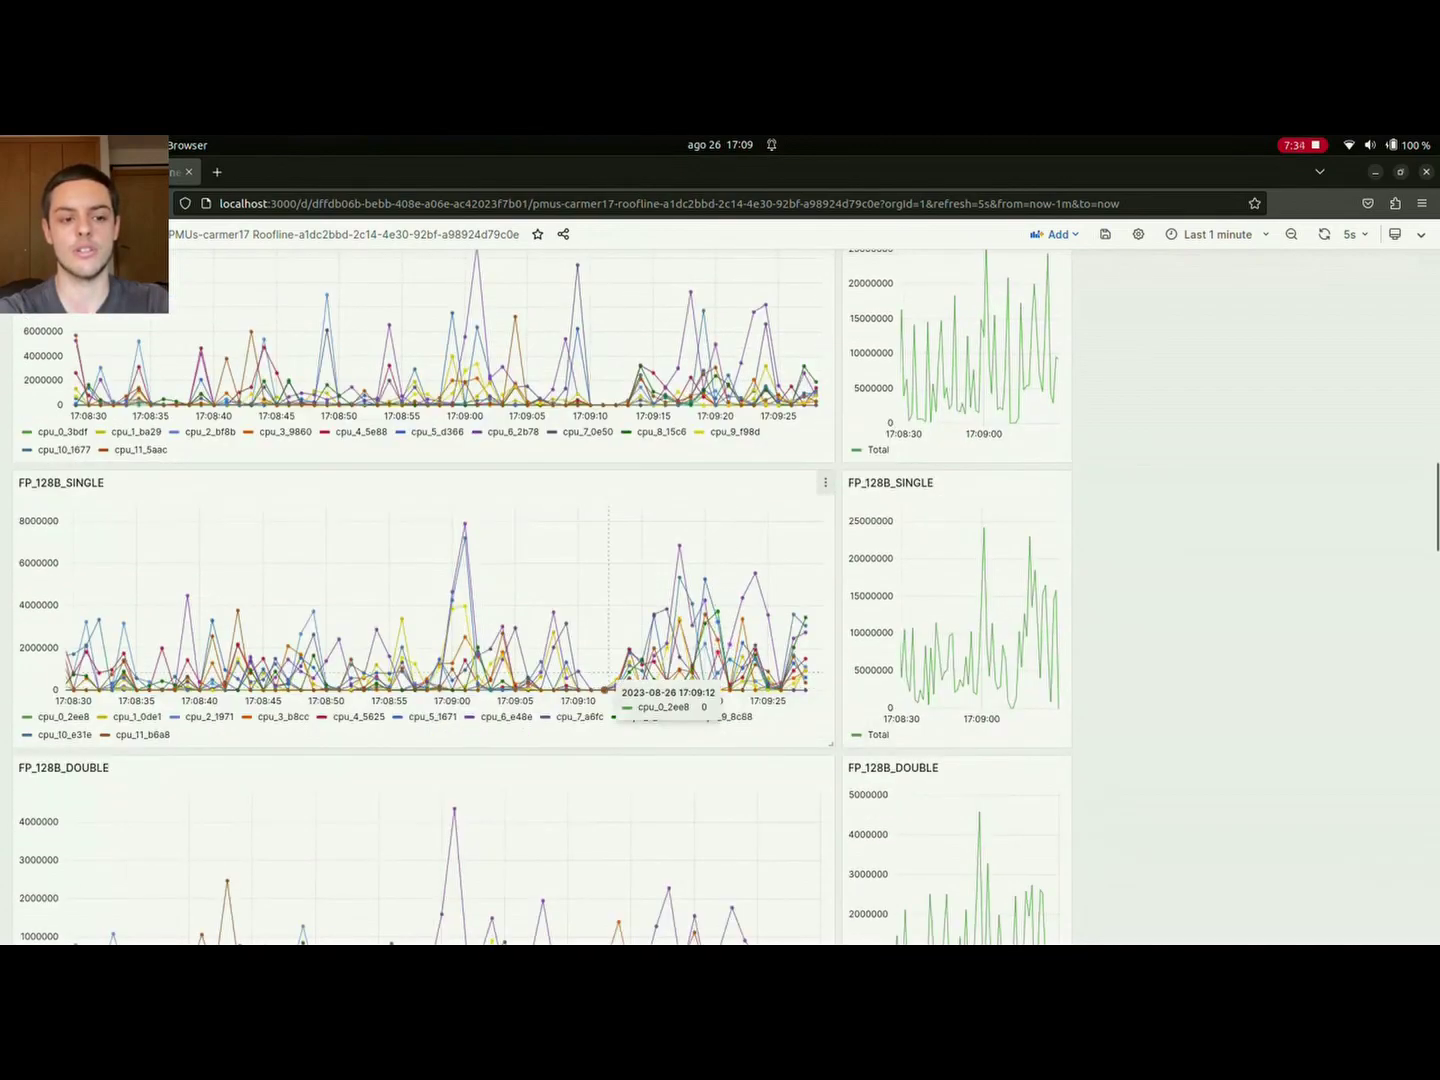
pyautogui.scroll(-6, 741, 706)
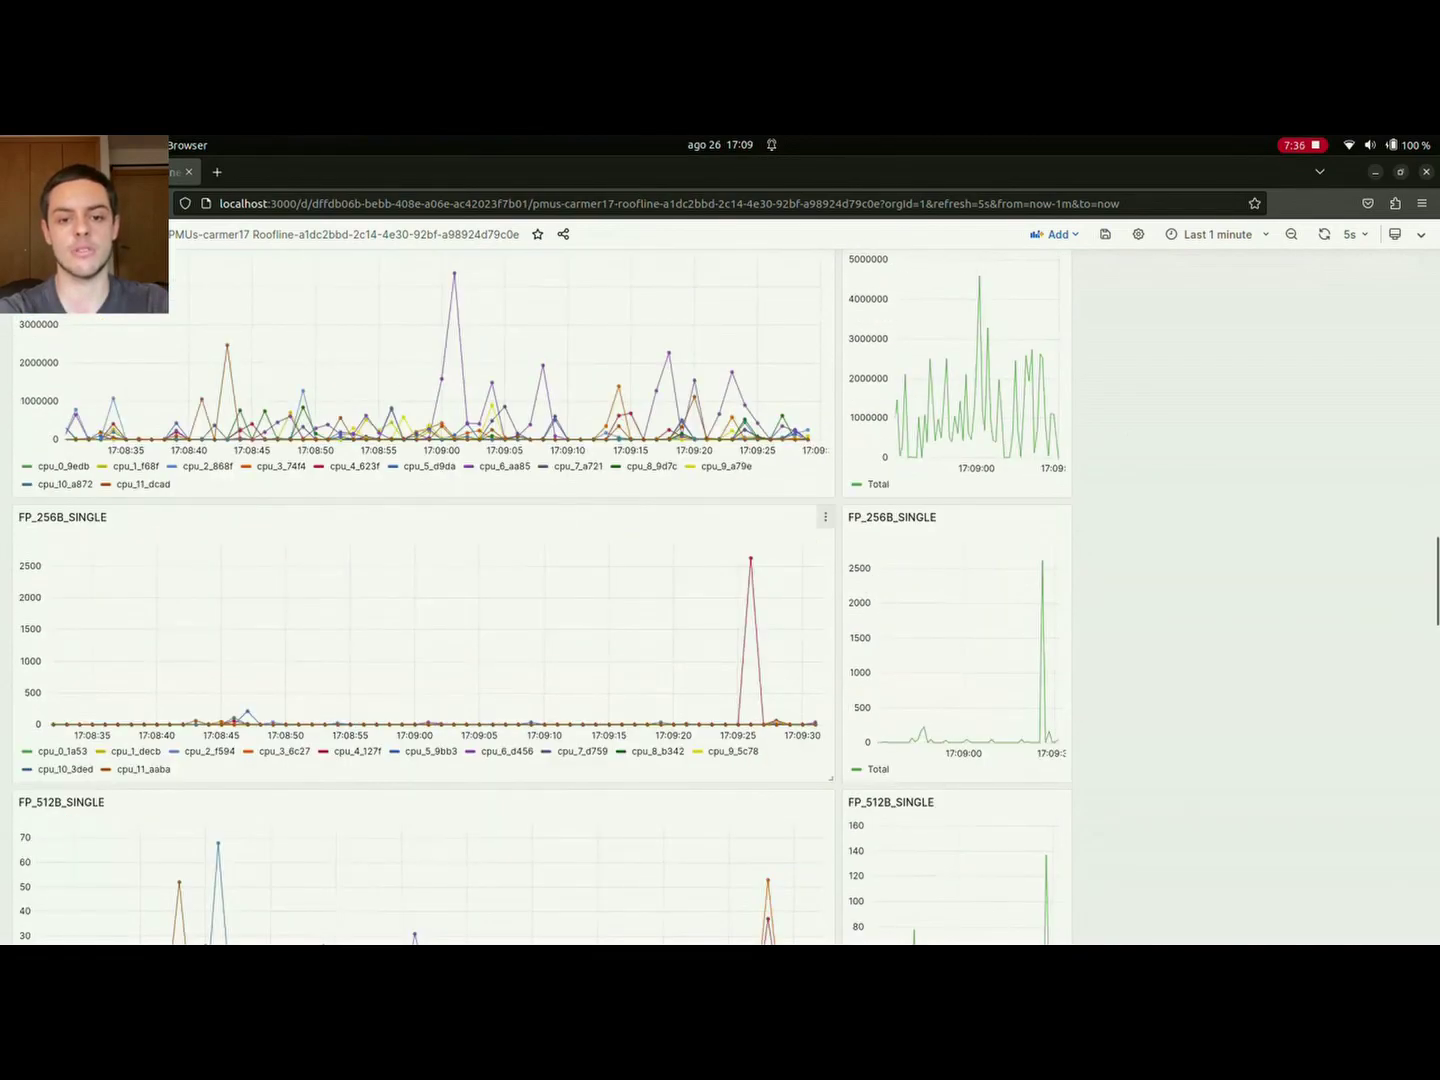
pyautogui.scroll(15, 542, 596)
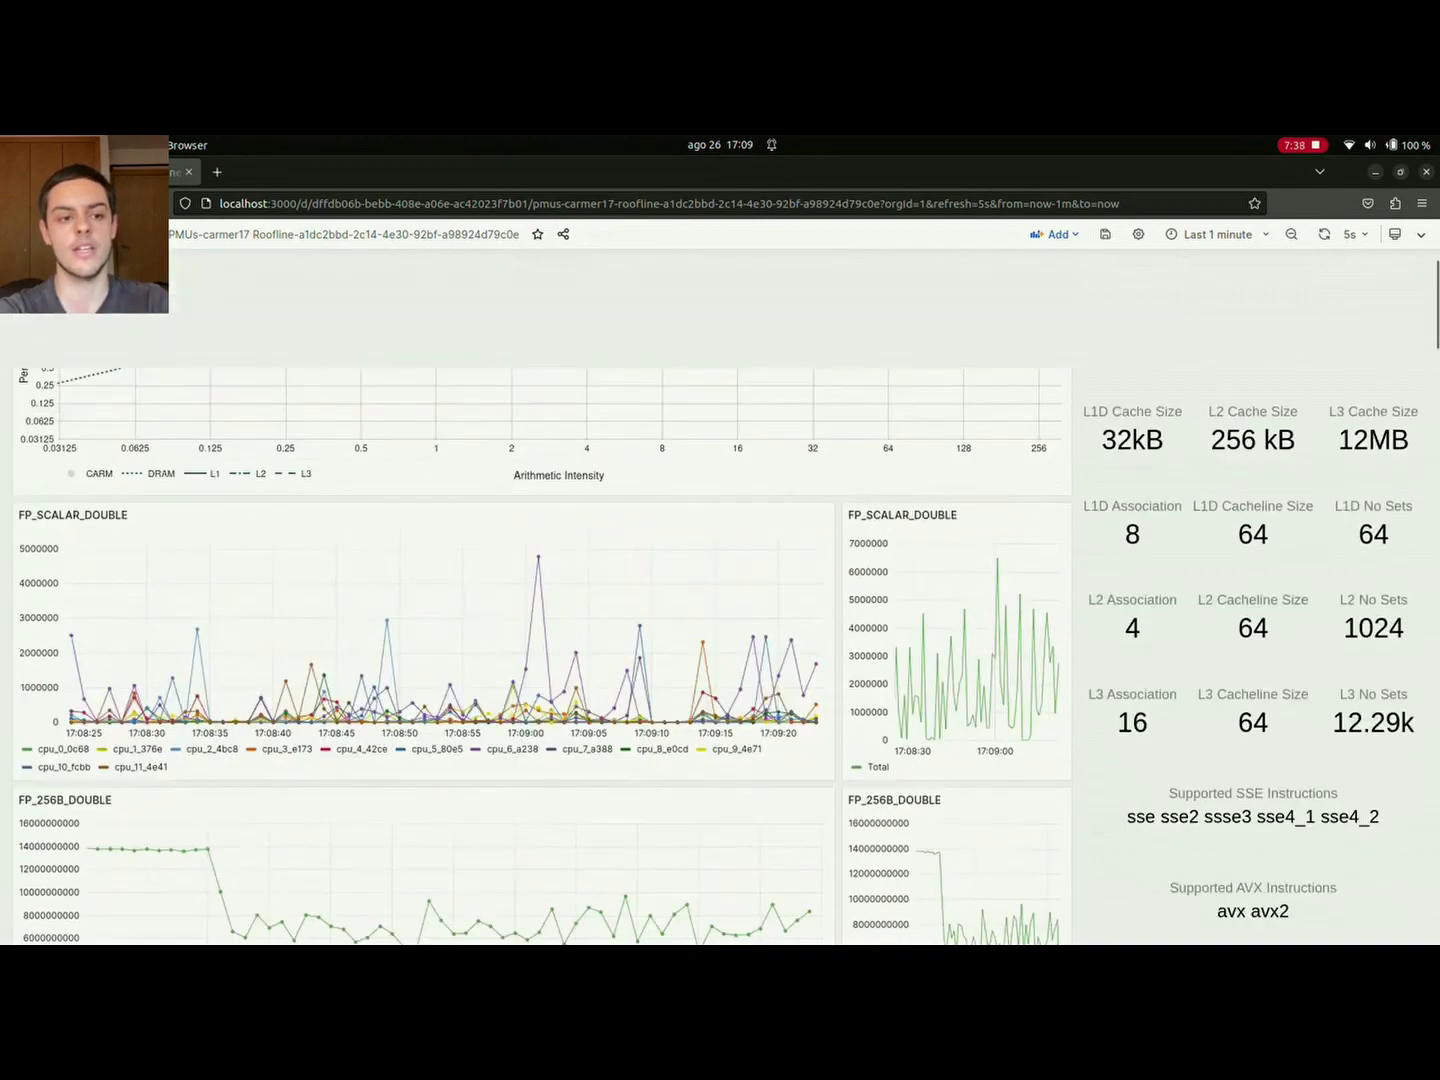
pyautogui.scroll(1, 543, 596)
pyautogui.scroll(-3, 543, 597)
pyautogui.scroll(3, 542, 596)
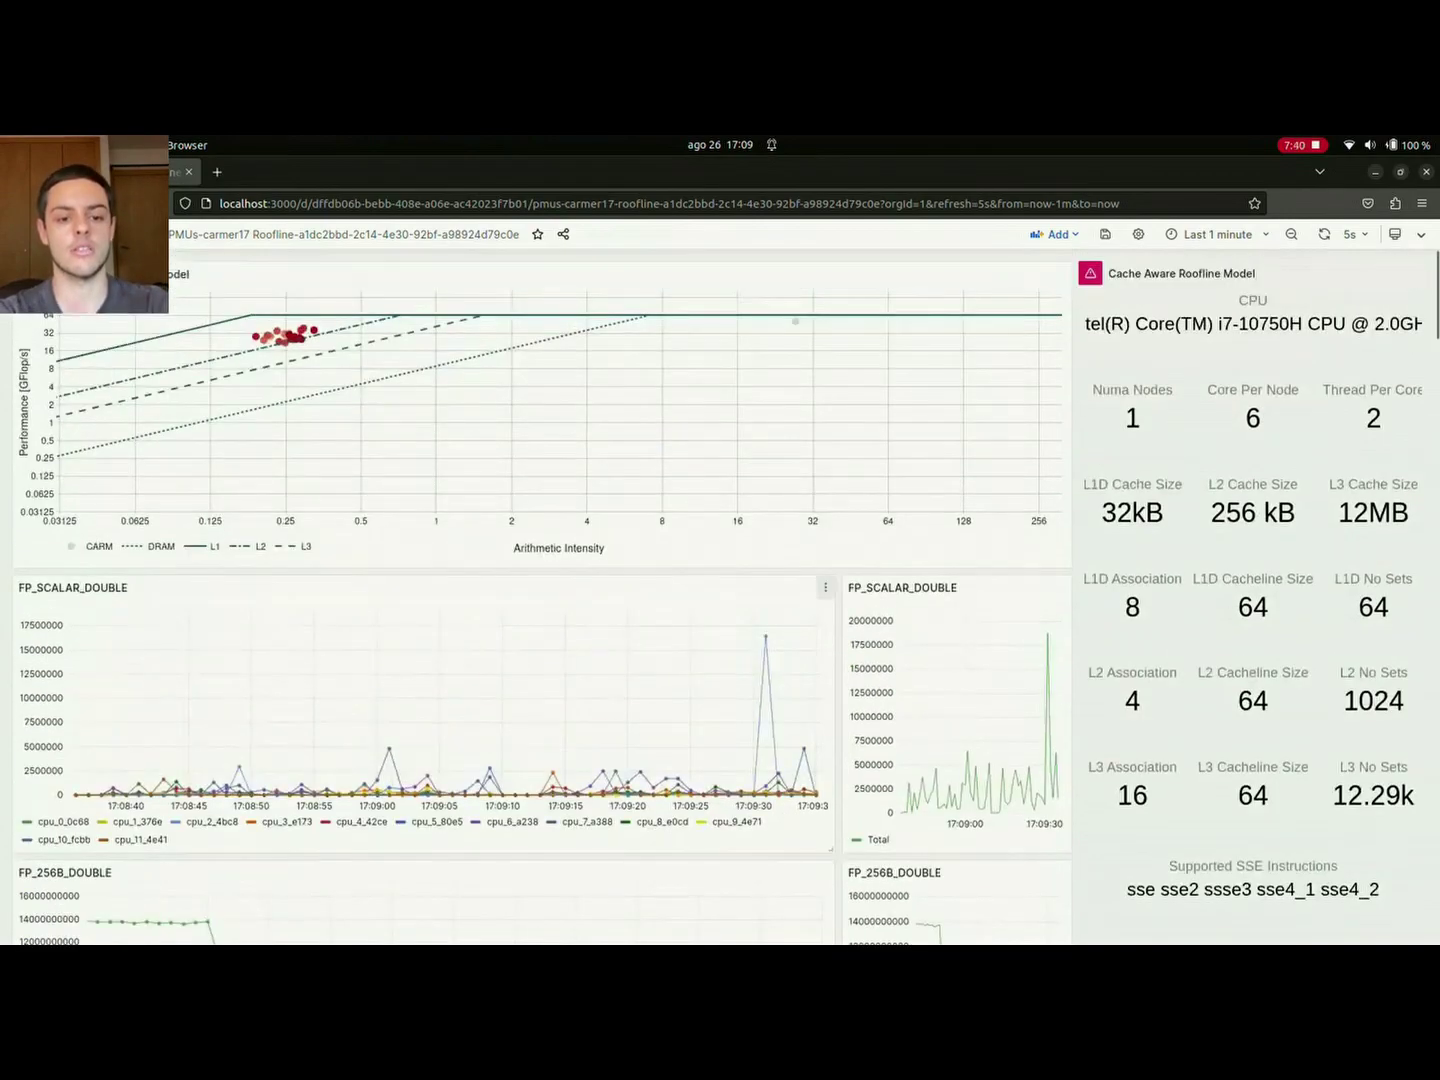
# Interrupt the running L1 benchmark and return to the Grafana roofline dashboard
pyautogui.hotkey('alt', 'Tab')
pyautogui.hotkey('ctrl', 'c')
pyautogui.hotkey('alt', 'Tab')
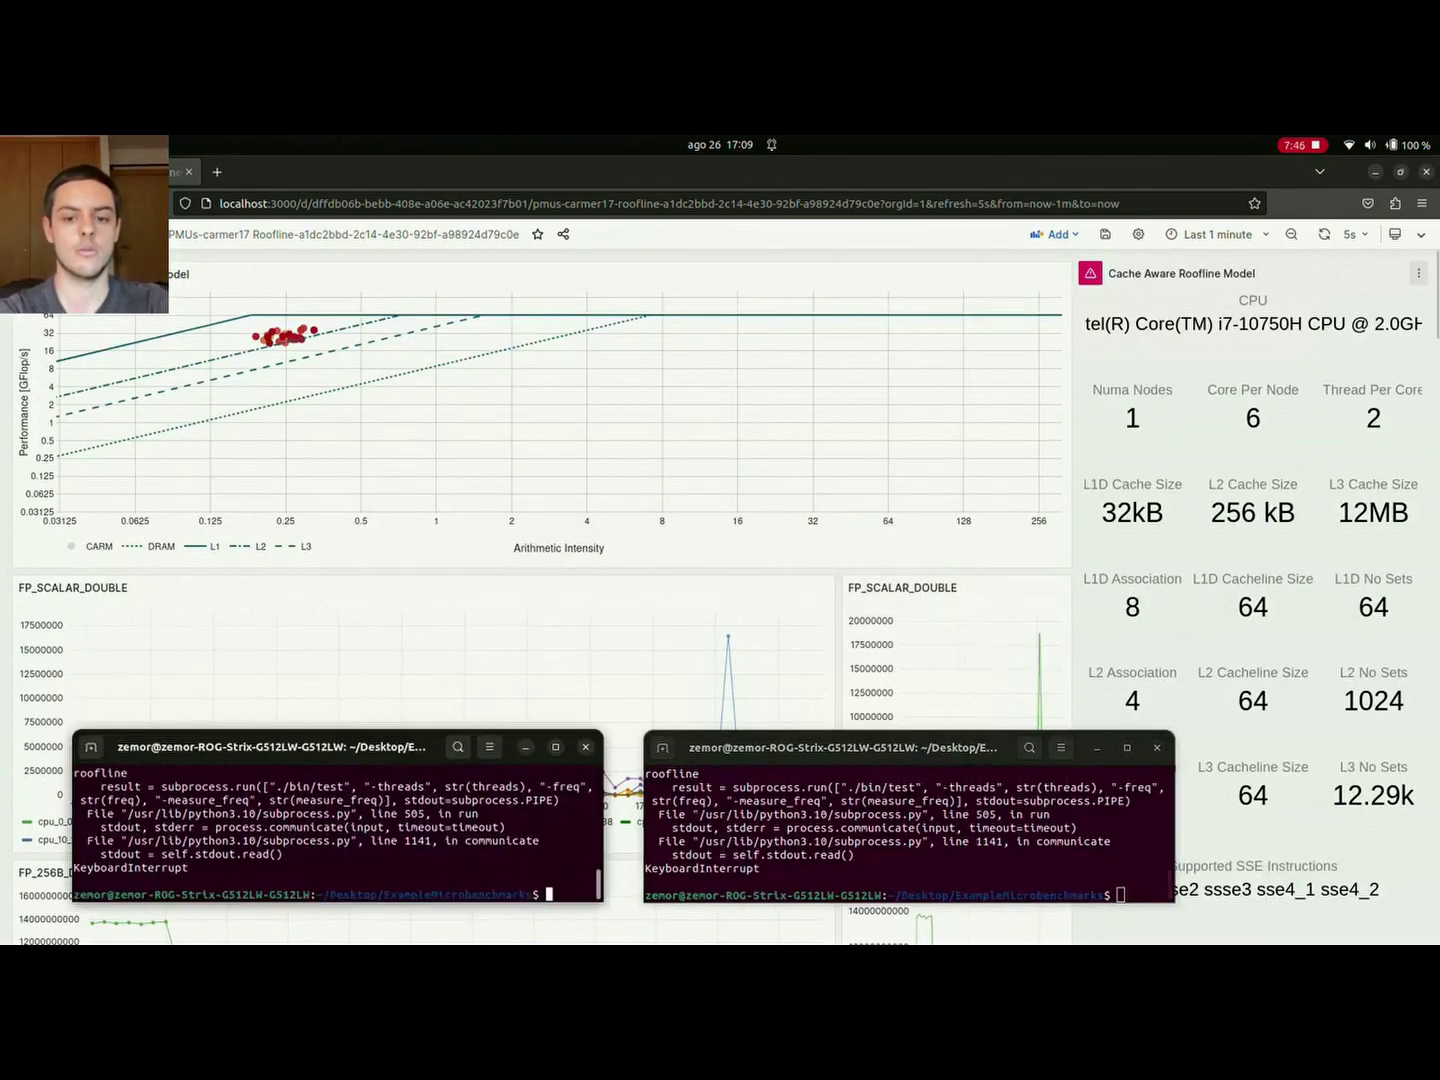
pyautogui.hotkey('alt', 'Tab')
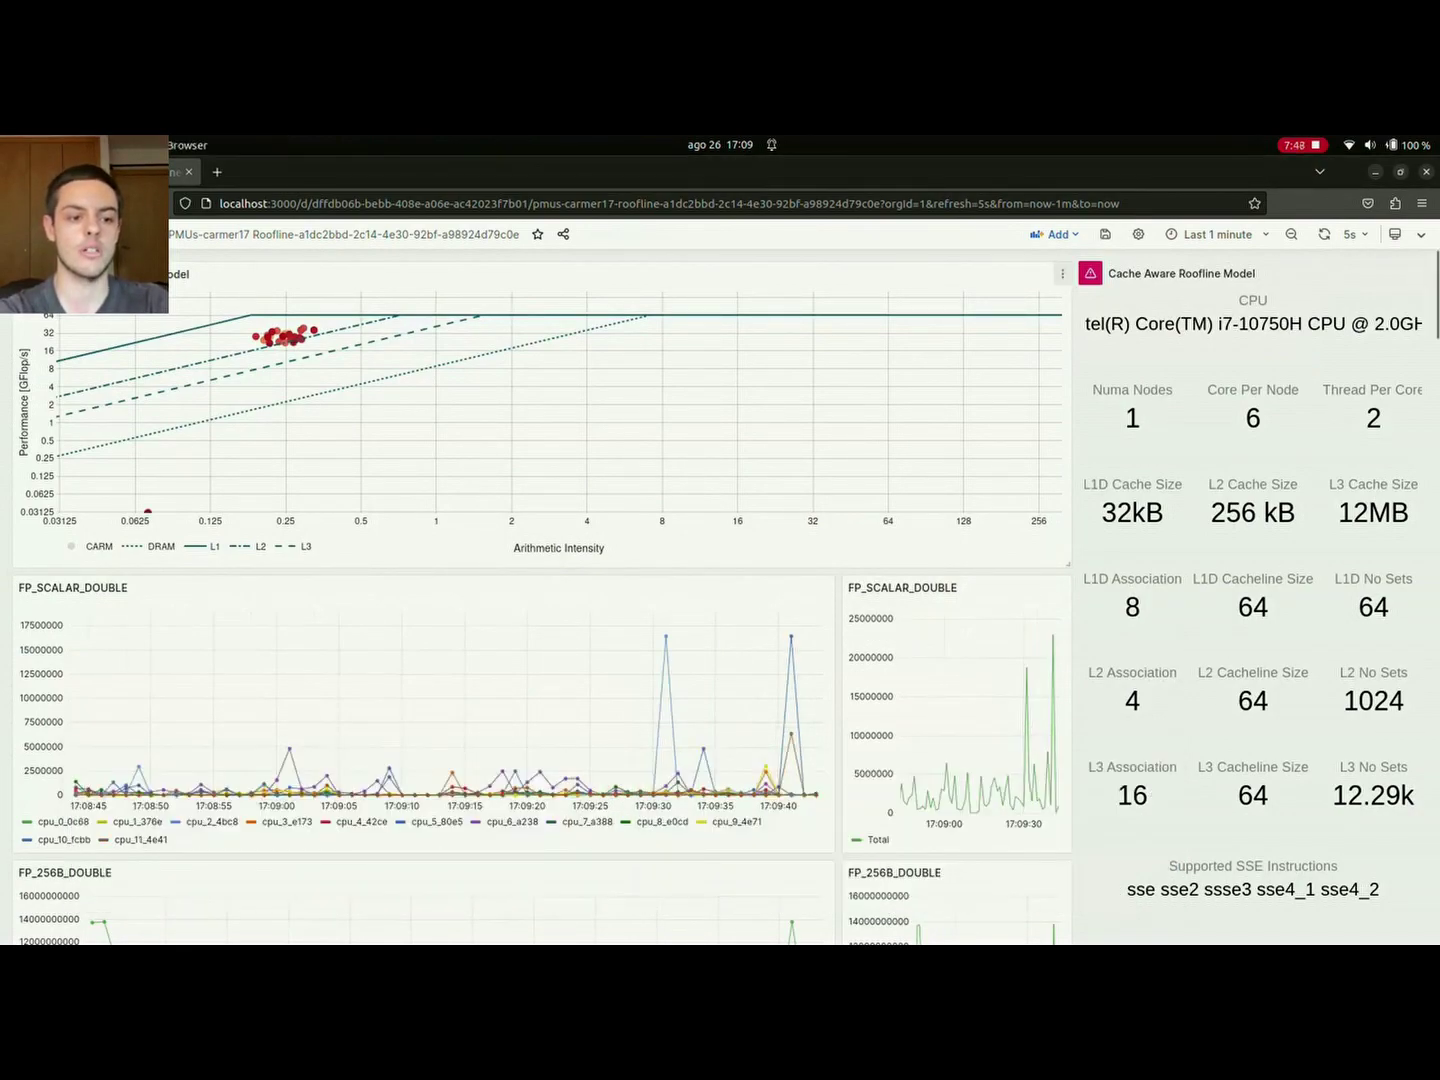